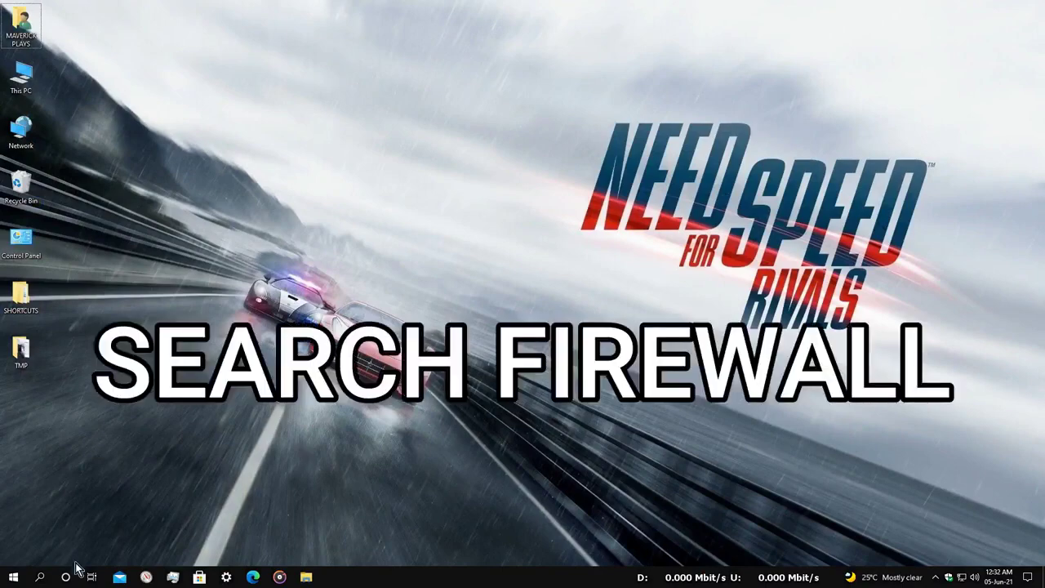
- Find Windows Defender Firewall through a system search for "firewall" and open its advanced settings
left_click(33, 583)
type("firewall")
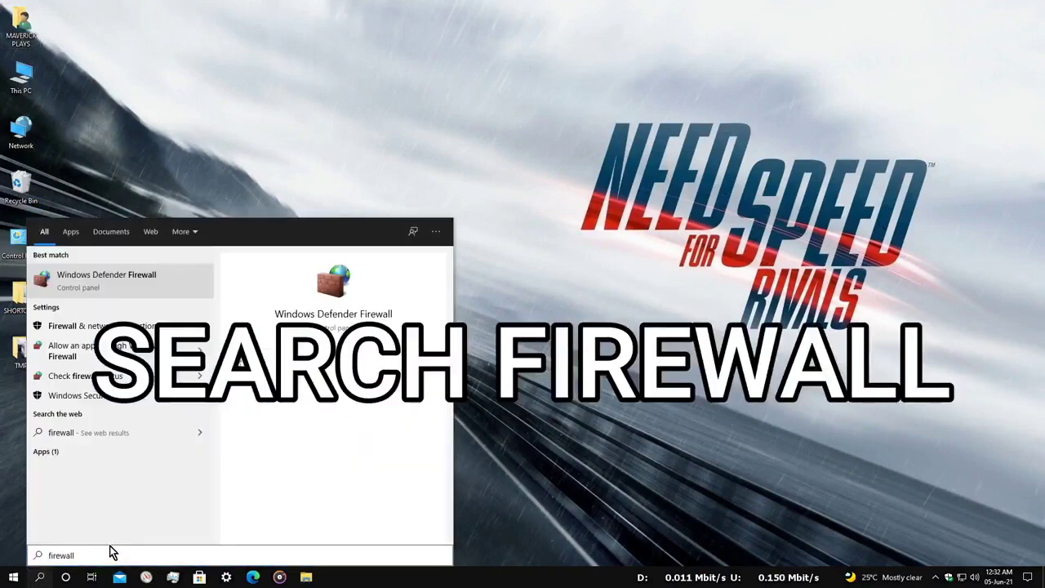
left_click(140, 281)
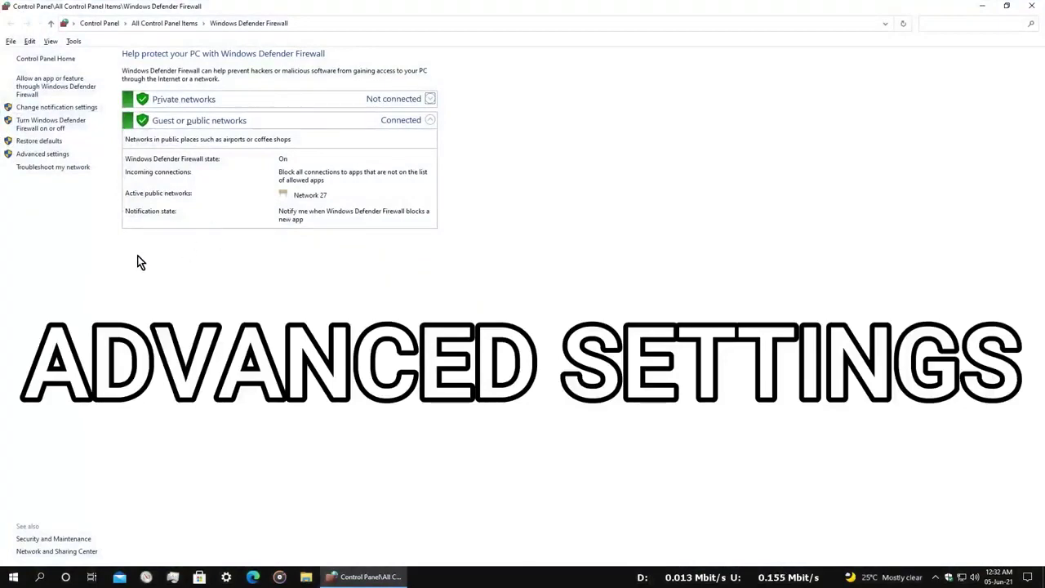
left_click(54, 156)
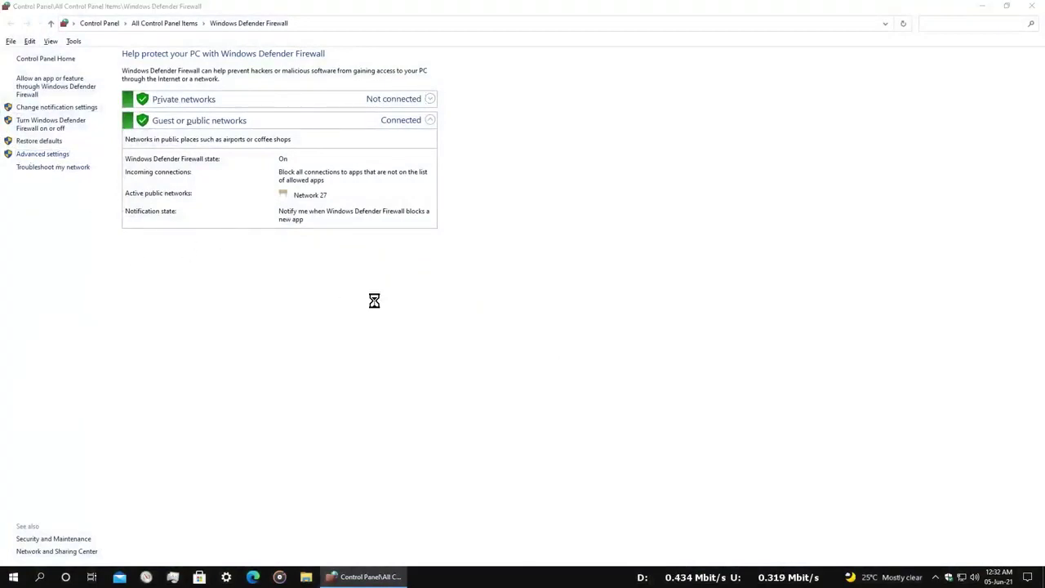
left_click(558, 18)
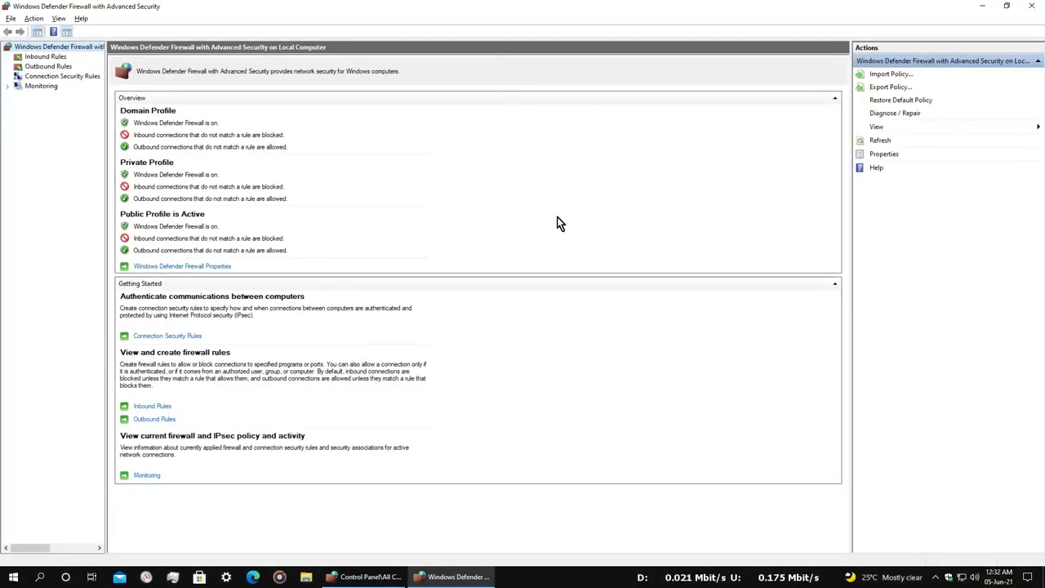
- Try a new inbound port rule for specific local UDP ports that allows the connection on the Domain, Private and Public profiles
left_click(49, 58)
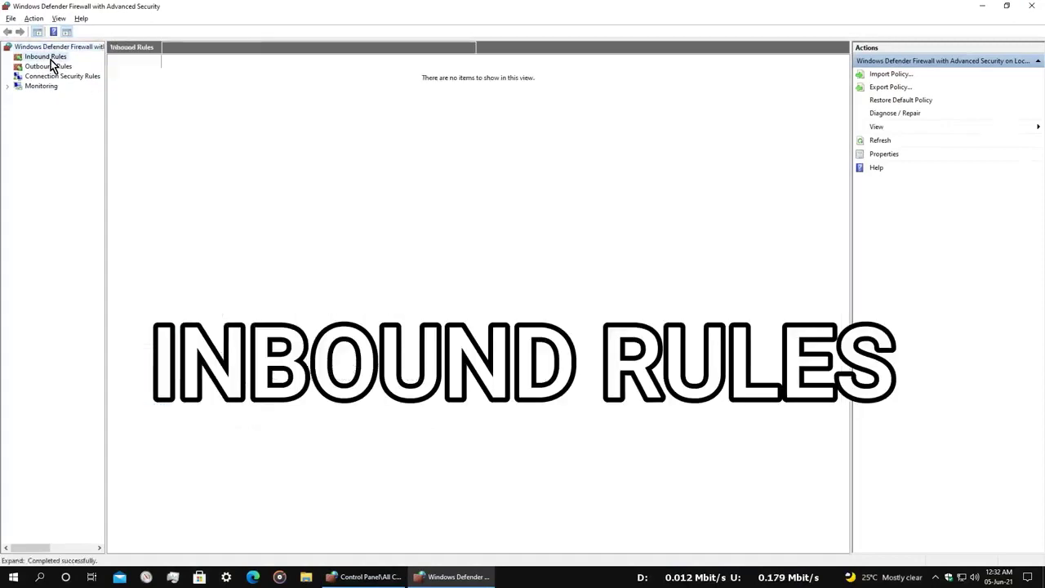
left_click(883, 75)
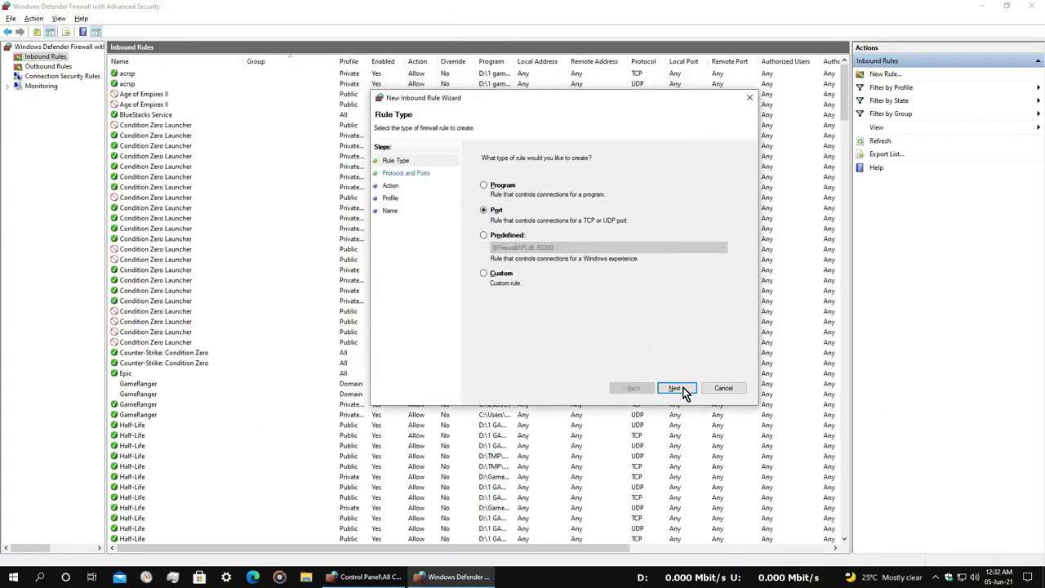
left_click(677, 388)
left_click(498, 186)
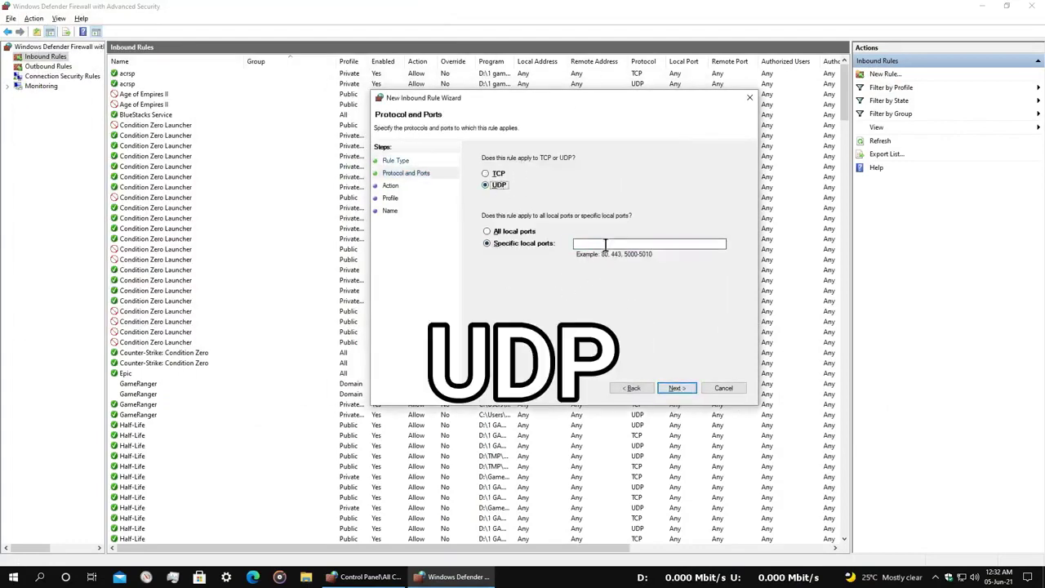
left_click(683, 392)
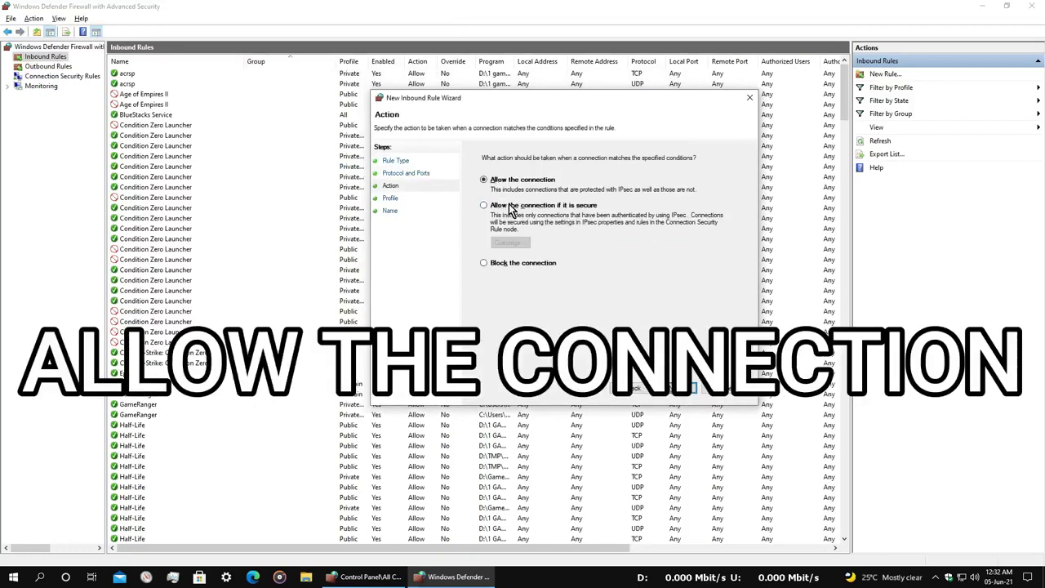
key("Return")
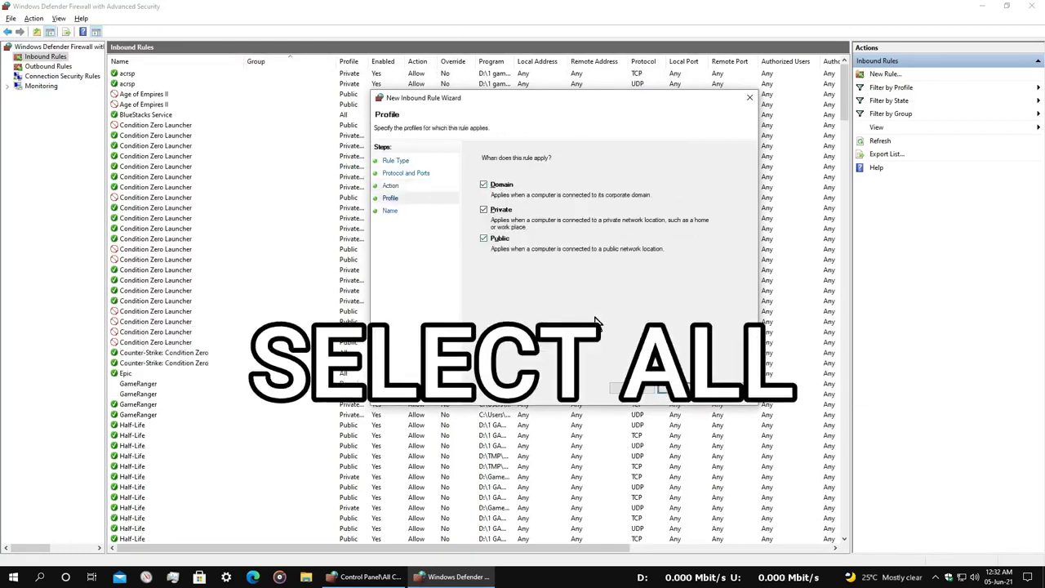
key("Return")
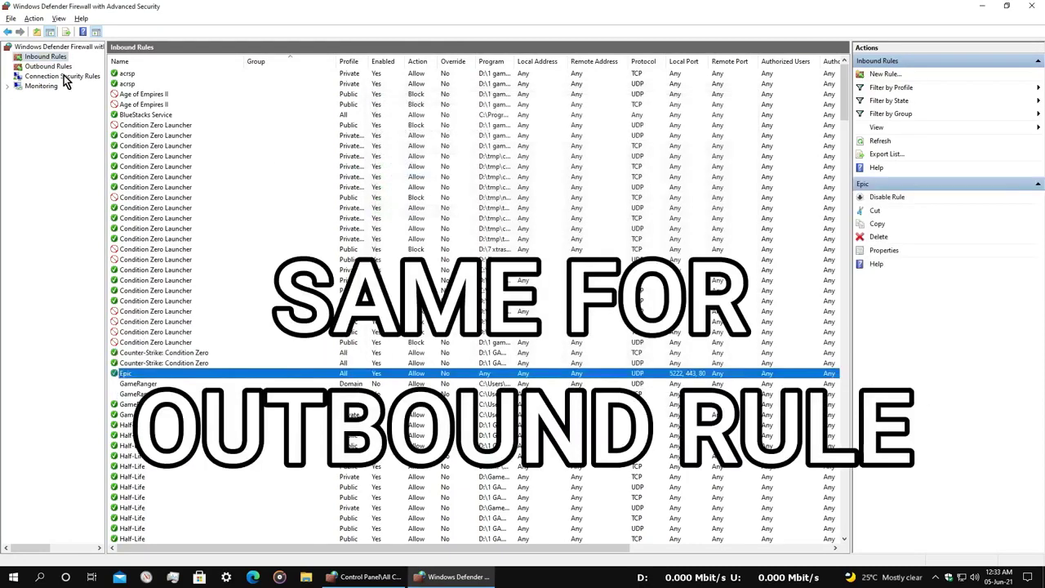
- Try a new outbound port rule with Block the connection, cancel it at the naming stage, and close the firewall console
left_click(54, 66)
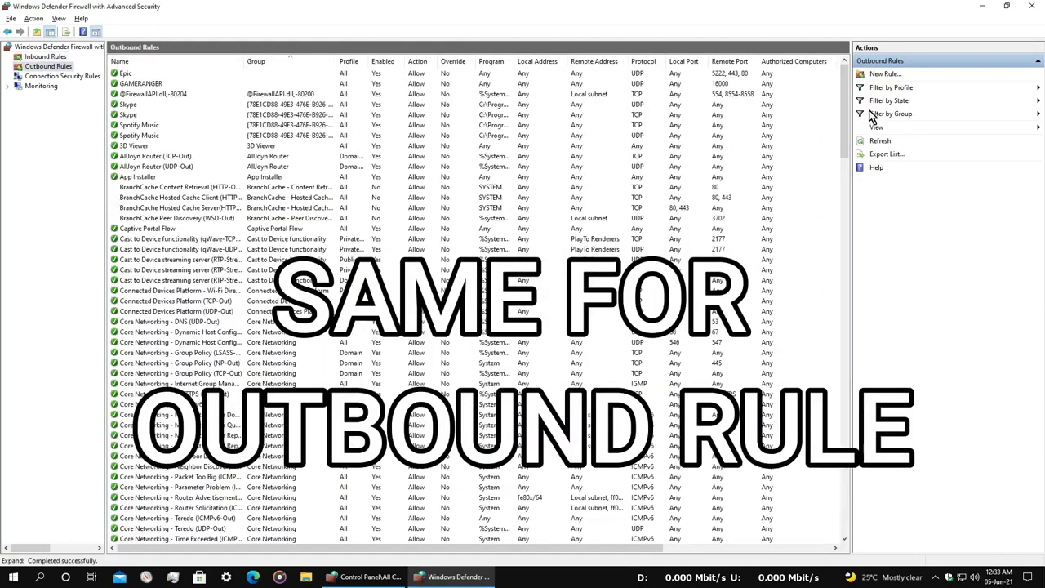
left_click(886, 73)
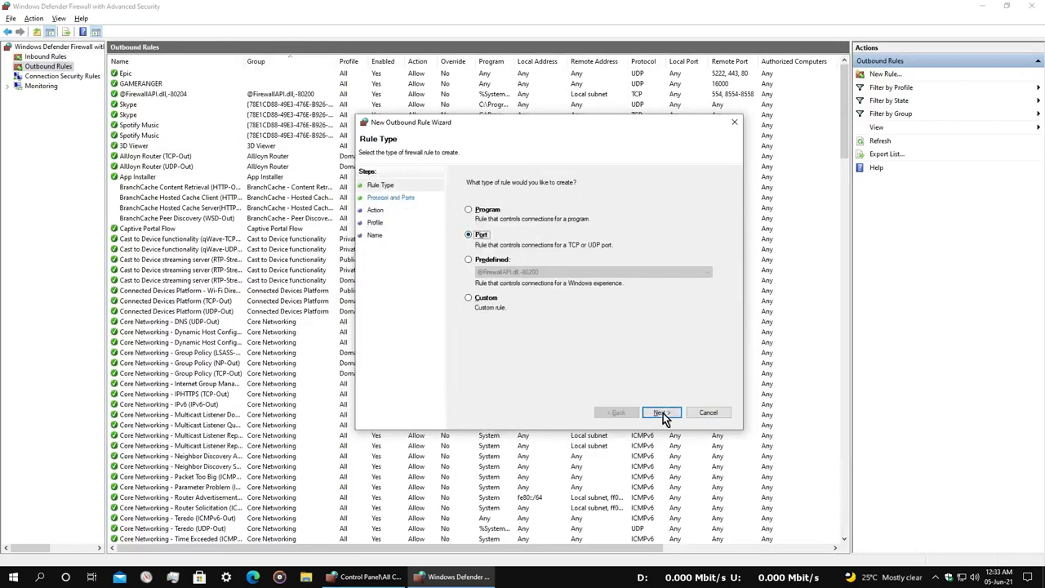
left_click(662, 413)
key("Return")
left_click(504, 285)
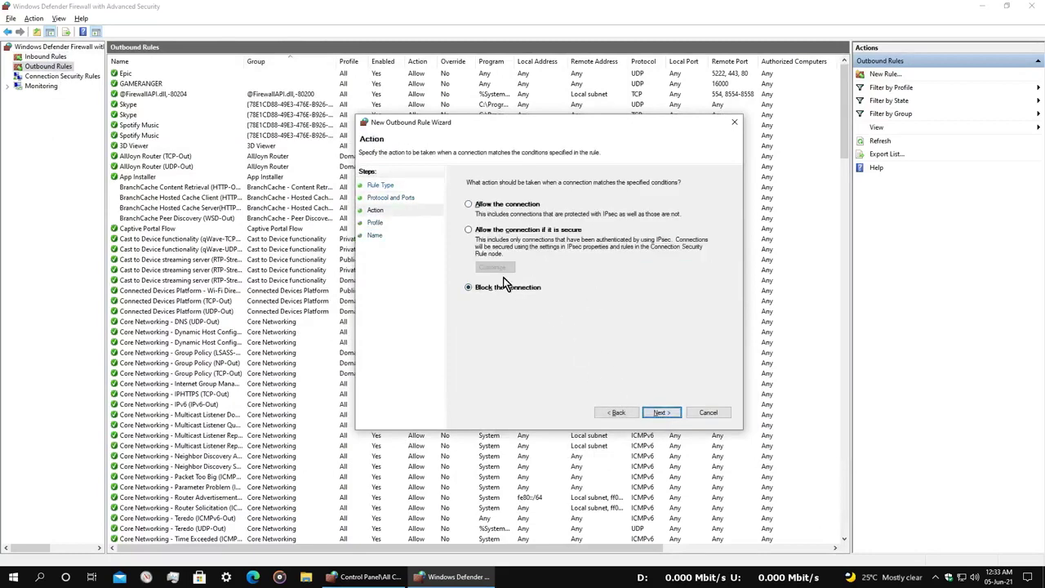
left_click(661, 412)
key("Return")
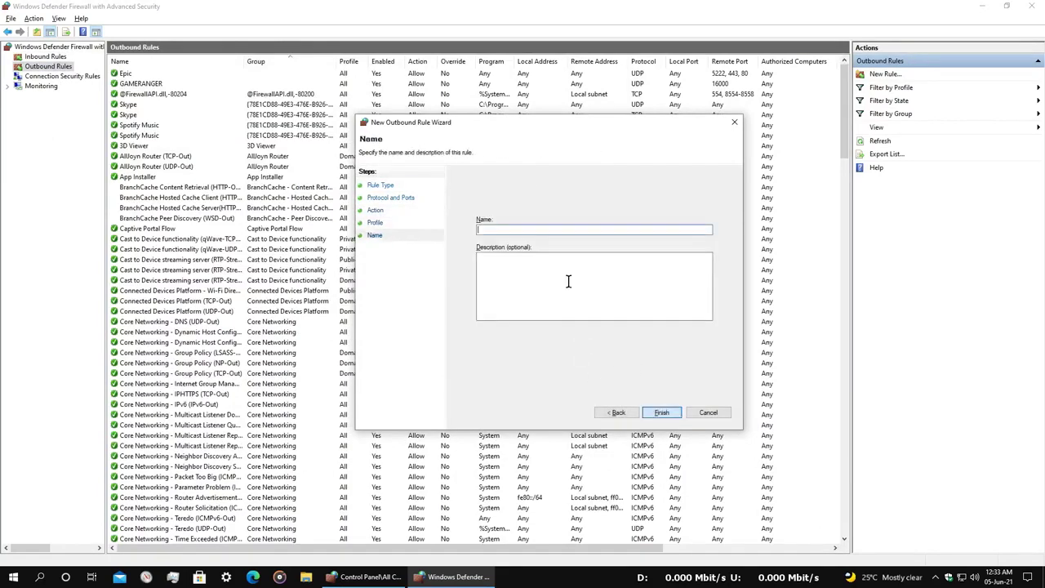
key("Escape")
left_click(122, 77)
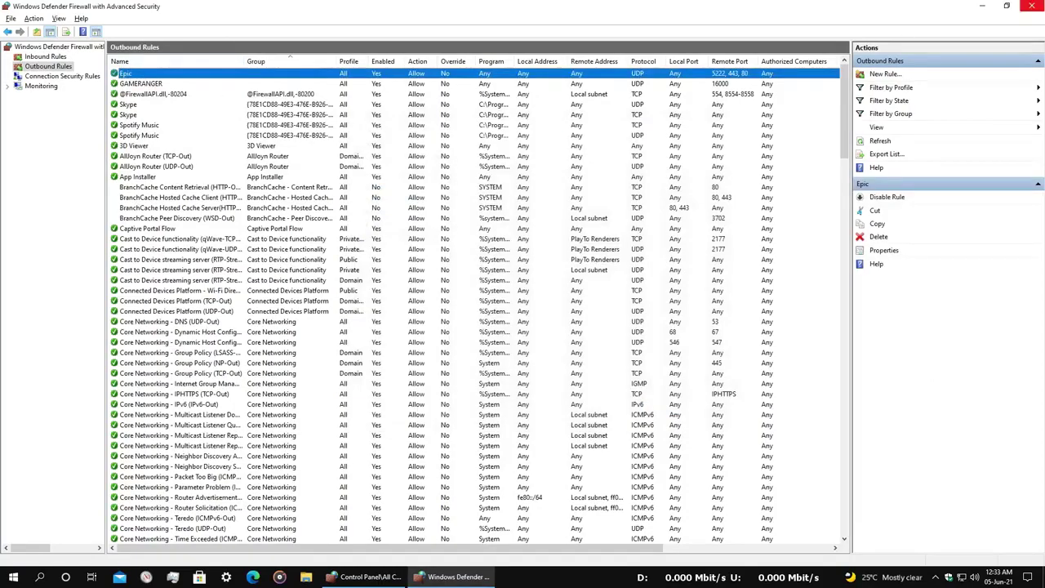
left_click(1032, 6)
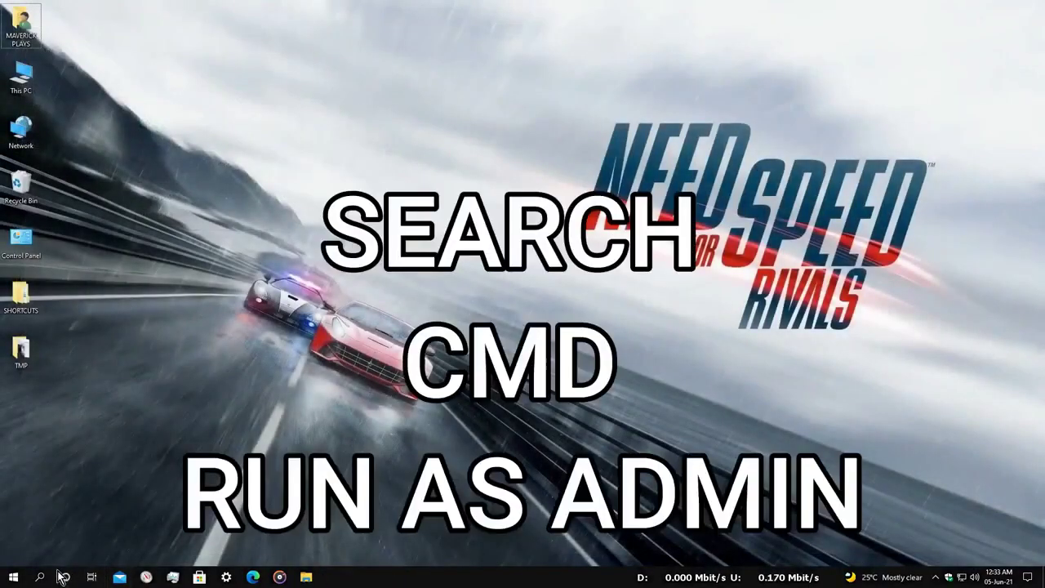
- Search the system for "cmd" and run Command Prompt as administrator
left_click(39, 577)
type("cmd")
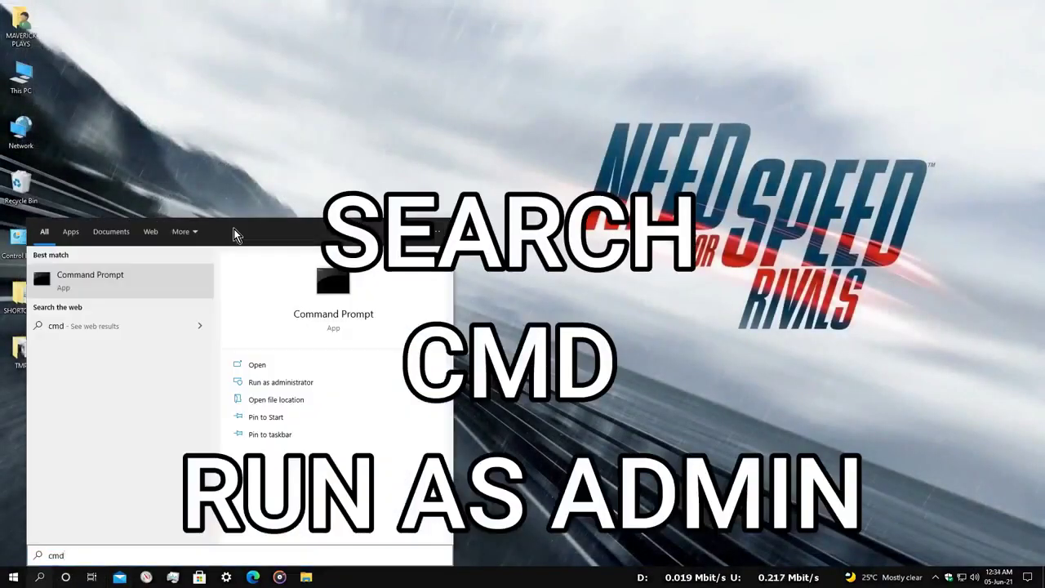
right_click(164, 286)
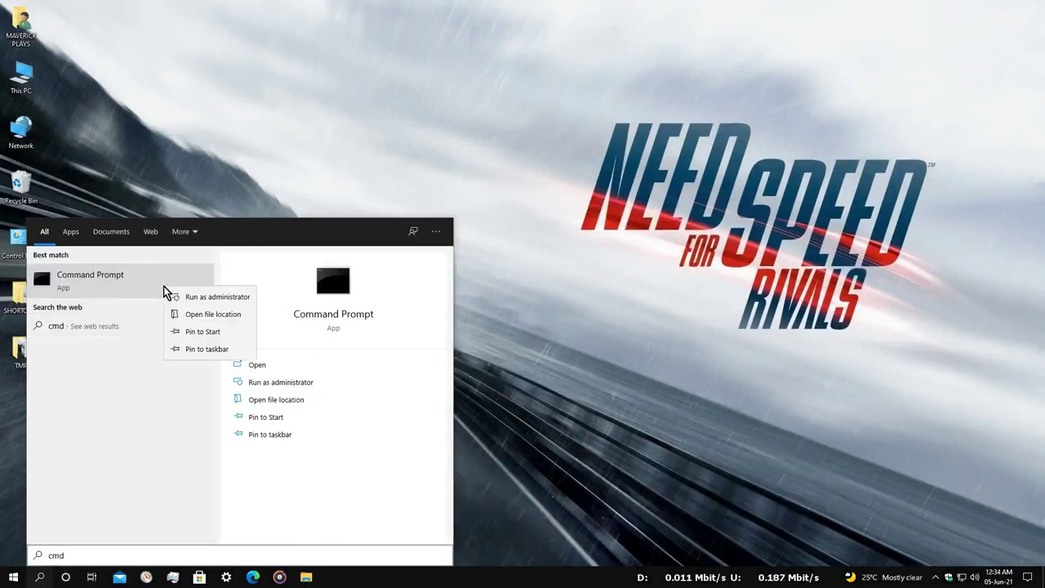
left_click(206, 298)
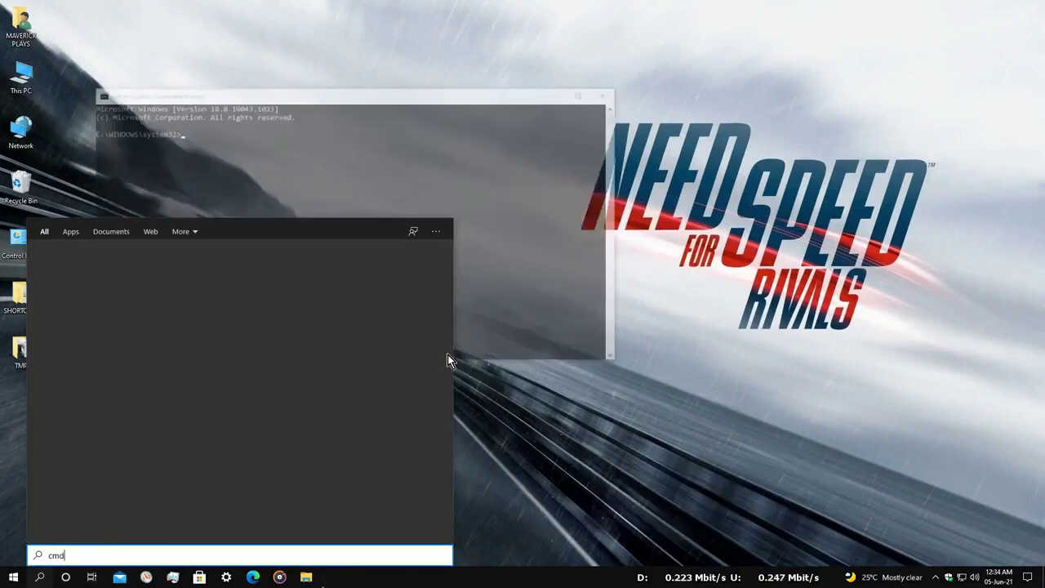
left_click(519, 209)
right_click(519, 210)
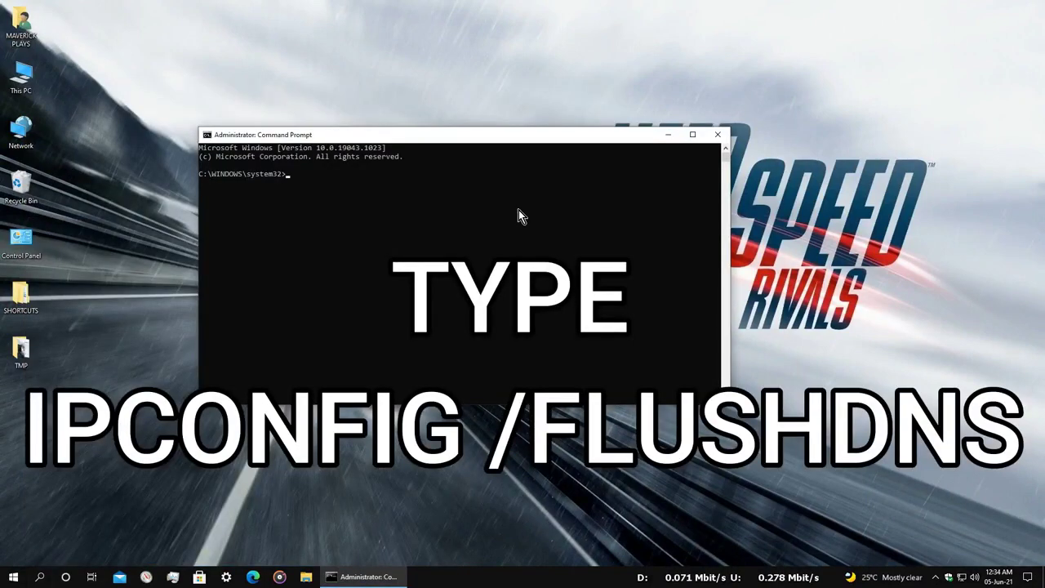
- Flush the DNS cache with ipconfig /flushdns and close Command Prompt
type("ipconfig /flushdns")
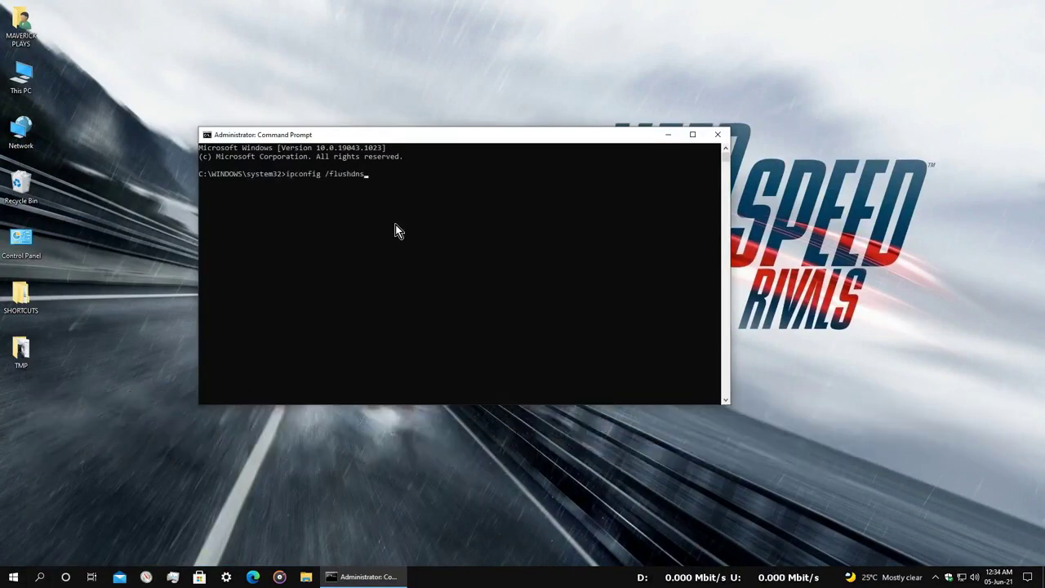
key("Return")
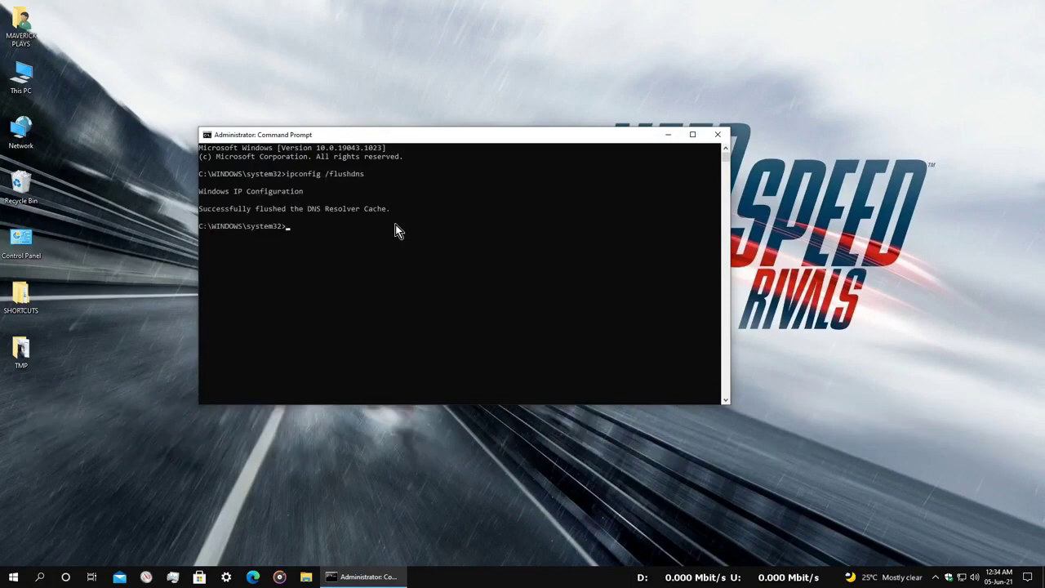
left_click(718, 134)
right_click(346, 361)
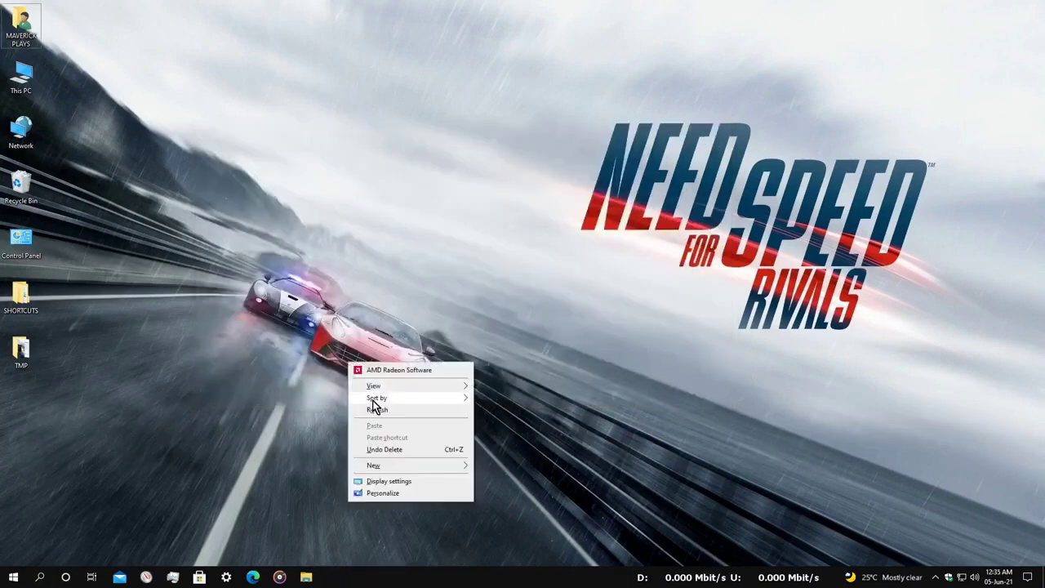
left_click(379, 402)
- Launch Epic Games Launcher from the GAPPS folder inside SHORTCUTS on the desktop and show its game library
double_click(20, 296)
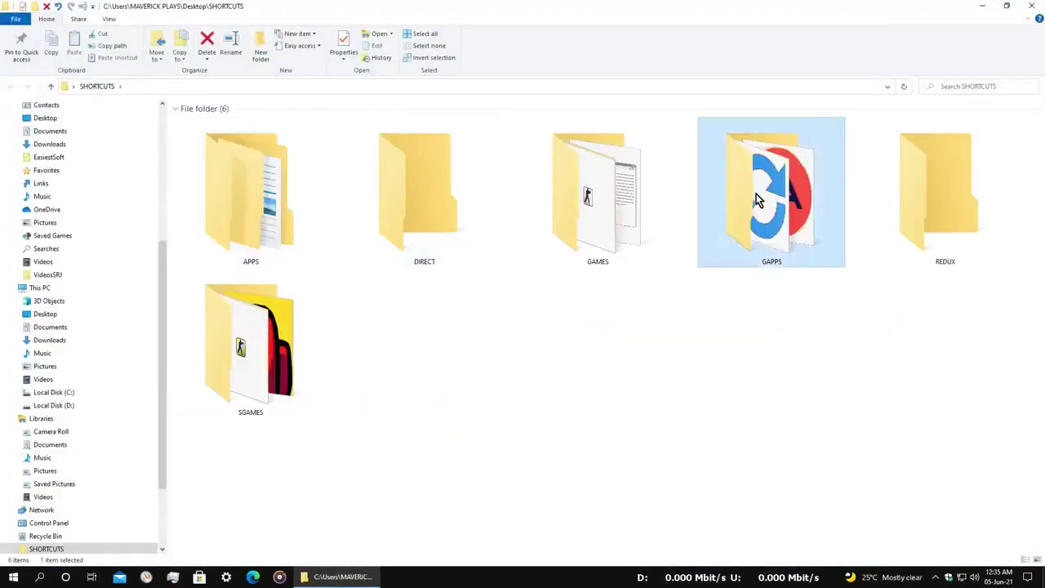
double_click(756, 194)
double_click(630, 255)
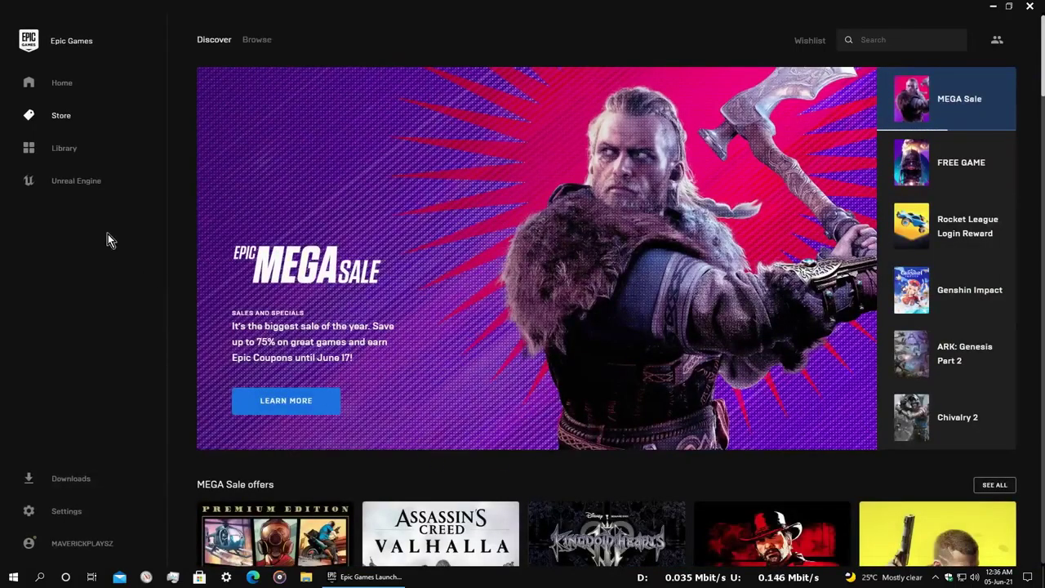
left_click(83, 146)
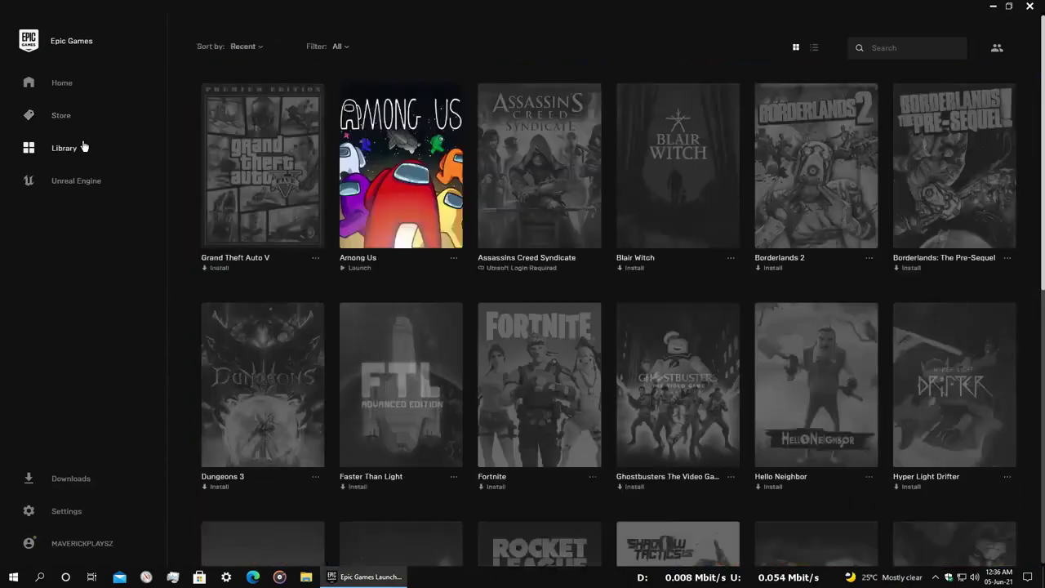
- Switch to Task Manager, expand the EpicGamesLauncher group and go to the details of its Epic Games Launcher process
right_click(478, 585)
left_click(524, 530)
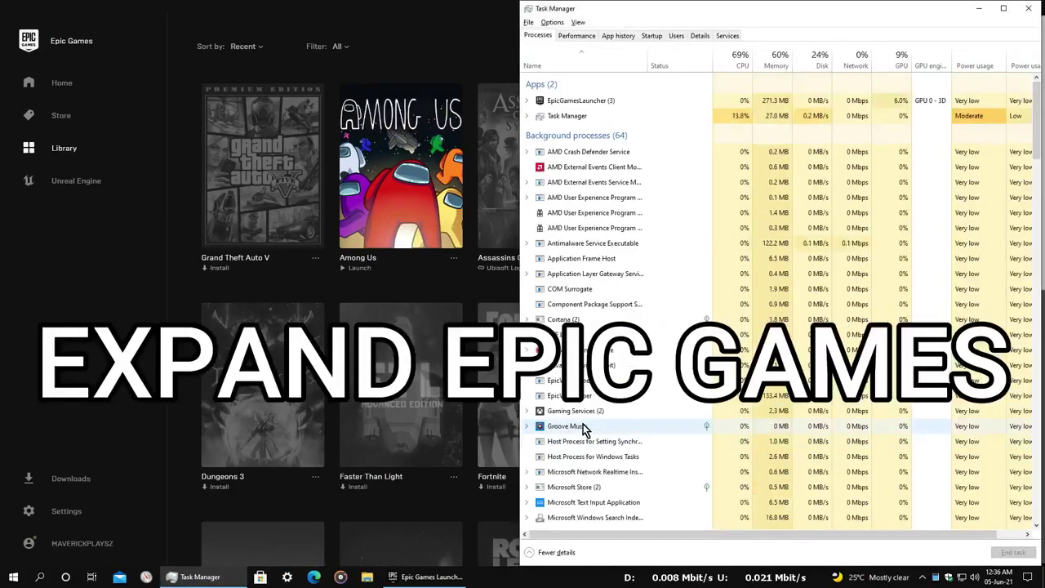
left_click(564, 102)
left_click(528, 100)
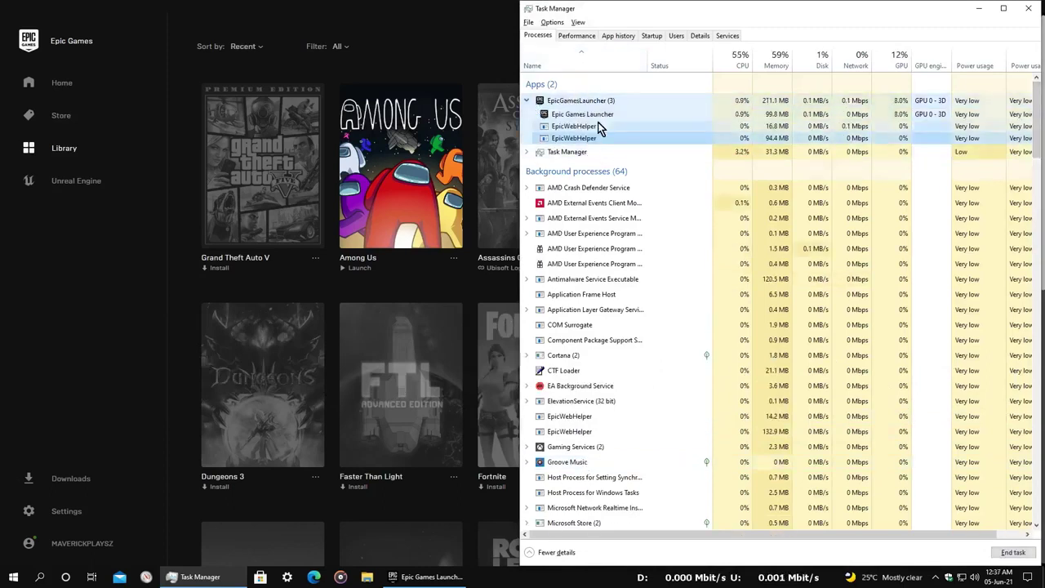
left_click(625, 114)
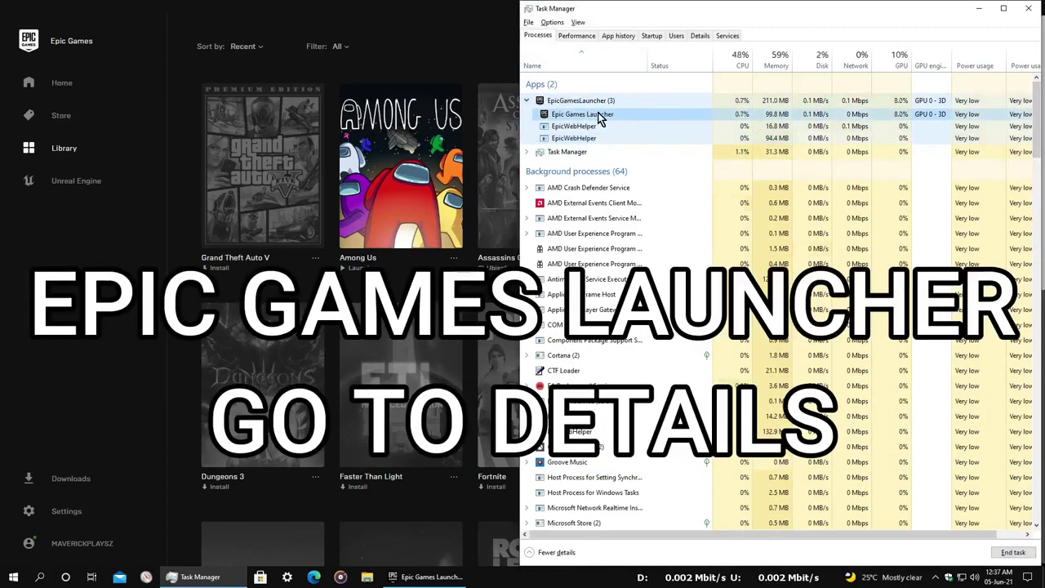
right_click(598, 115)
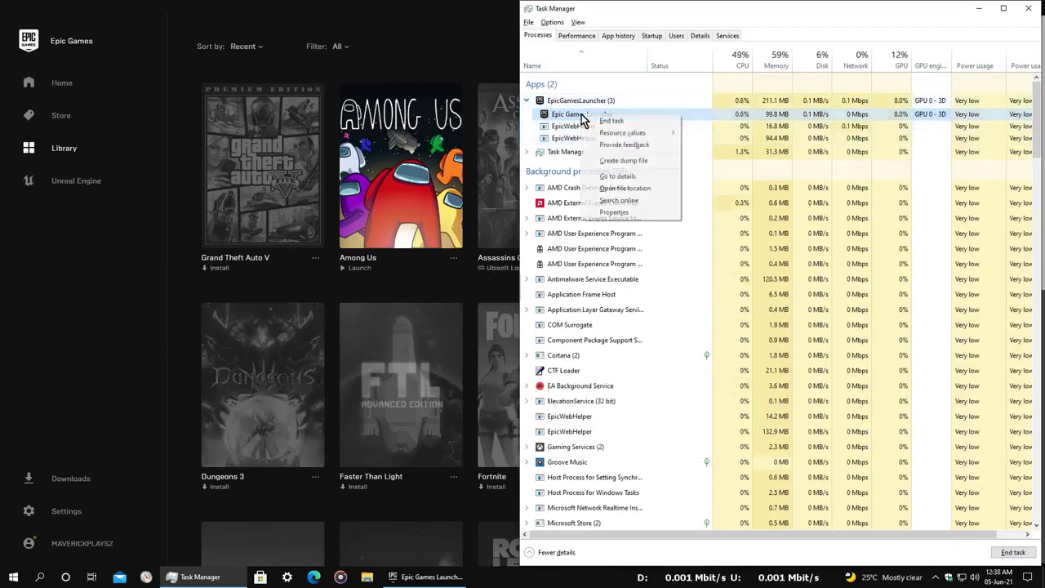
left_click(626, 178)
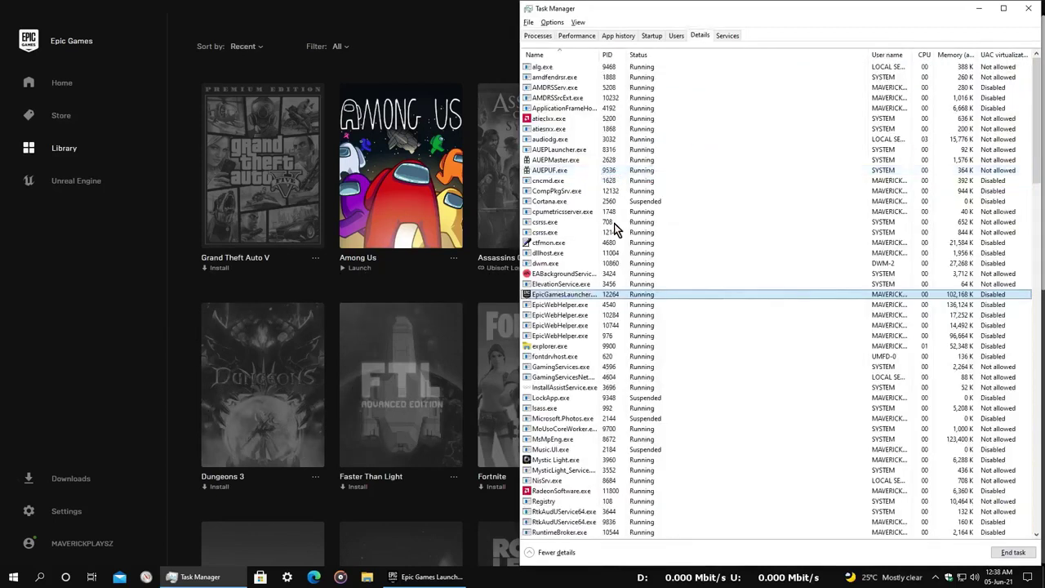
- Set the priority of the EpicGamesLauncher.exe process to High and confirm the change
right_click(584, 294)
mouse_move(635, 339)
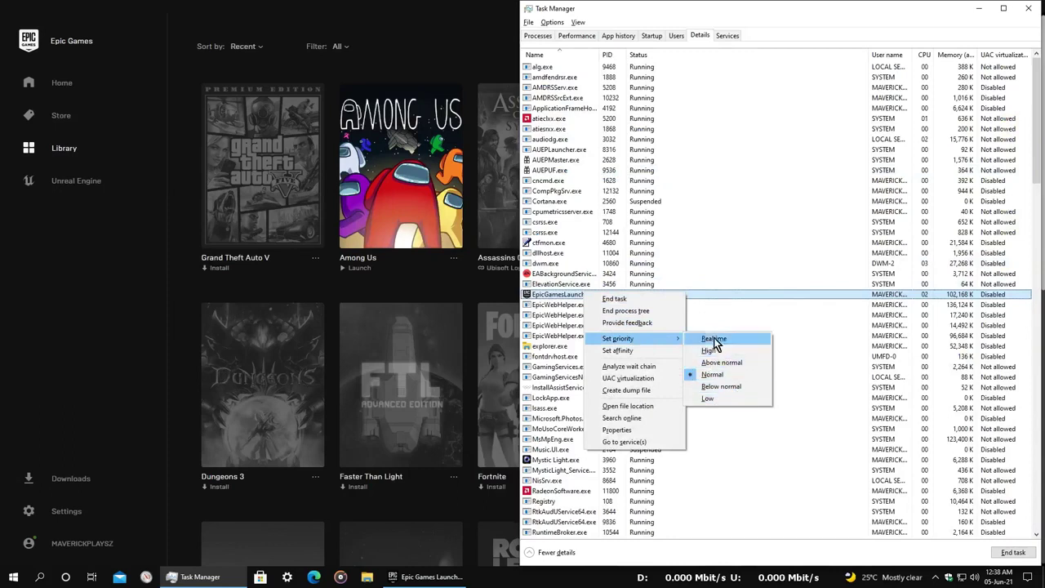
left_click(708, 356)
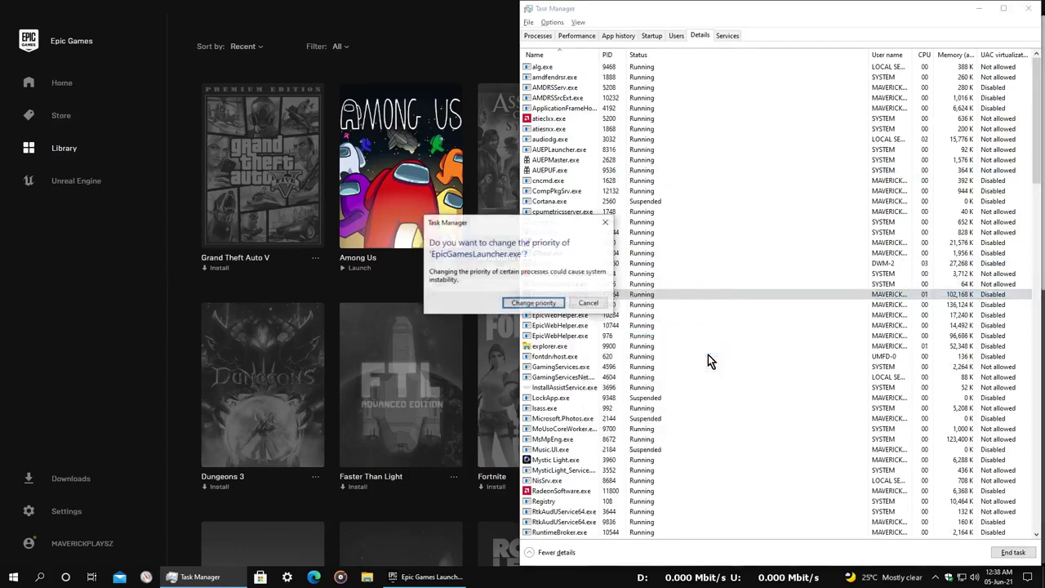
left_click(538, 303)
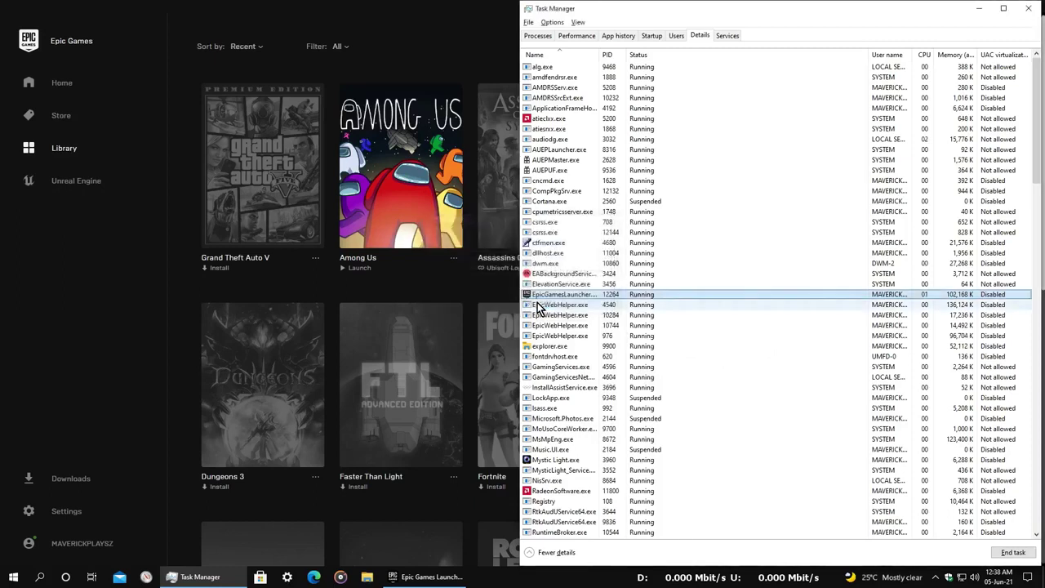
right_click(629, 298)
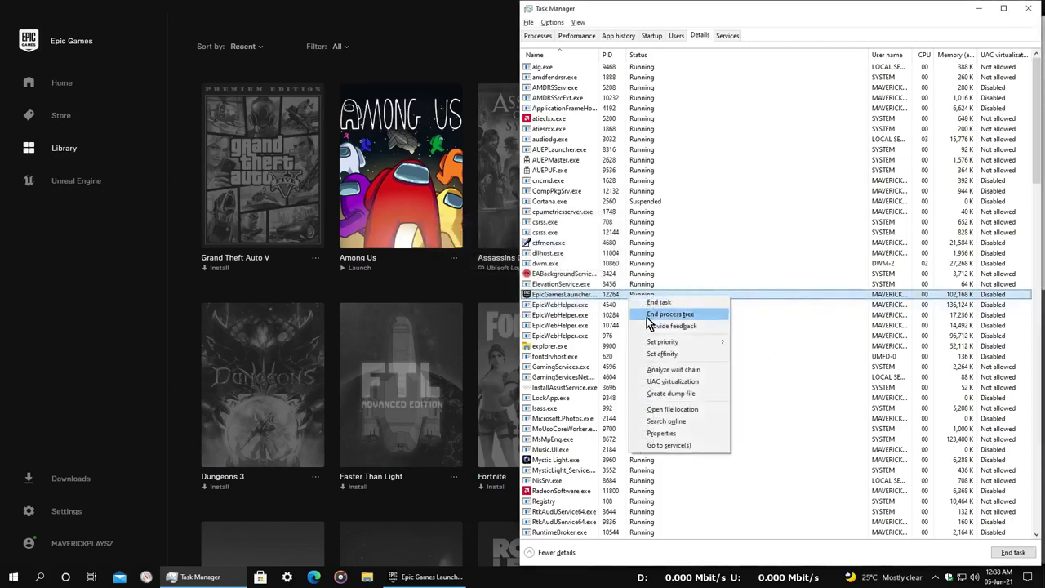
- Set the priority of the EpicGamesLauncher.exe process to High again and close Task Manager
mouse_move(658, 343)
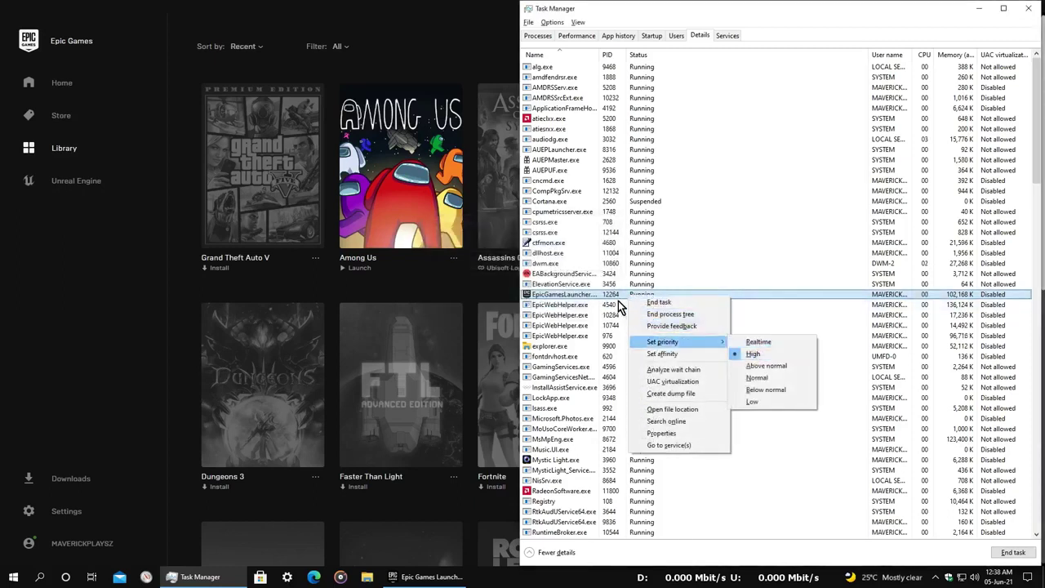
left_click(754, 354)
left_click(1030, 11)
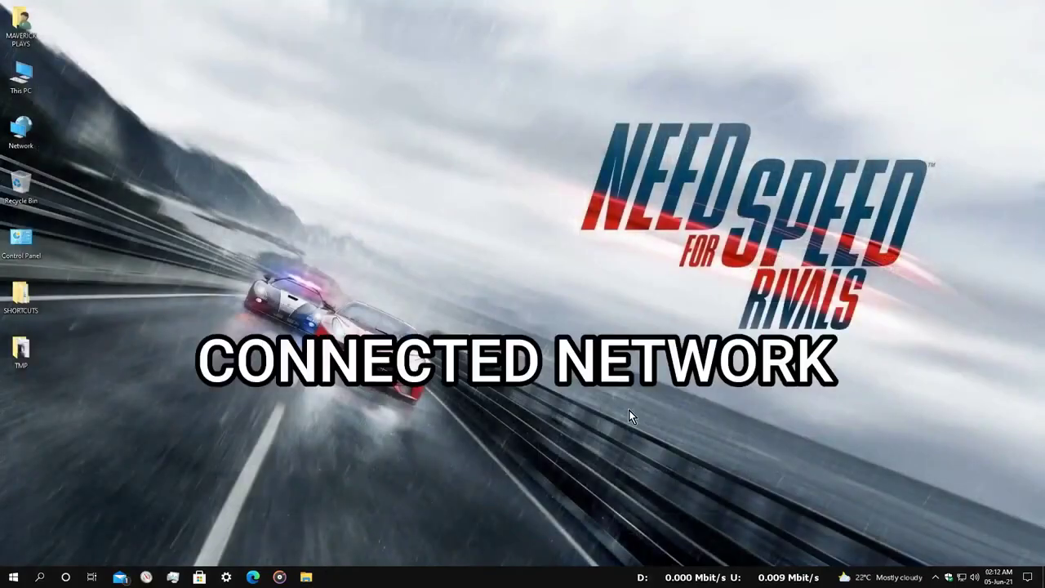
- Open the Internet Protocol Version 4 (TCP/IPv4) properties of the Ethernet 2 connection through Network and Sharing Center
left_click(962, 576)
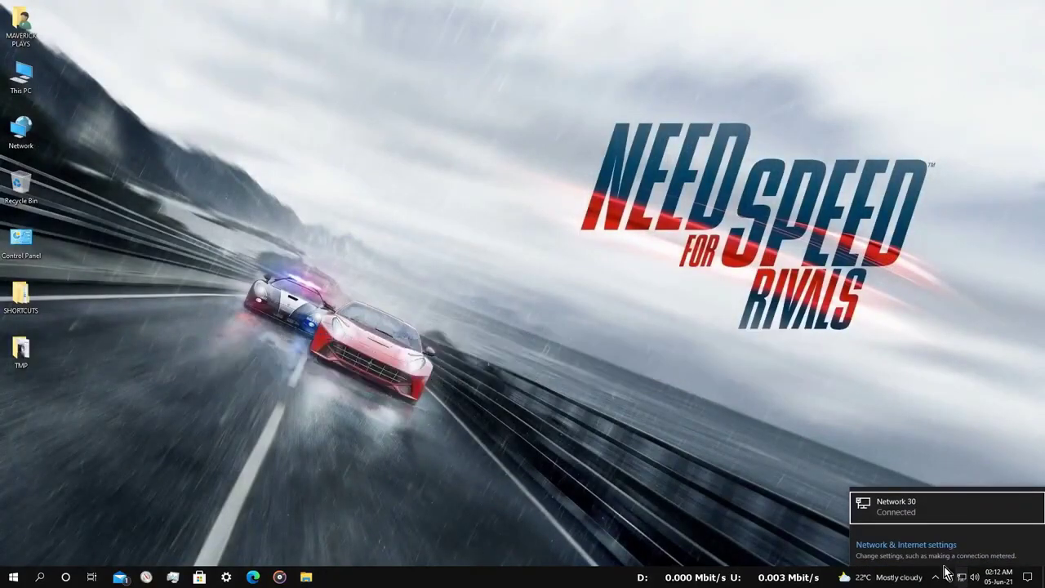
left_click(921, 545)
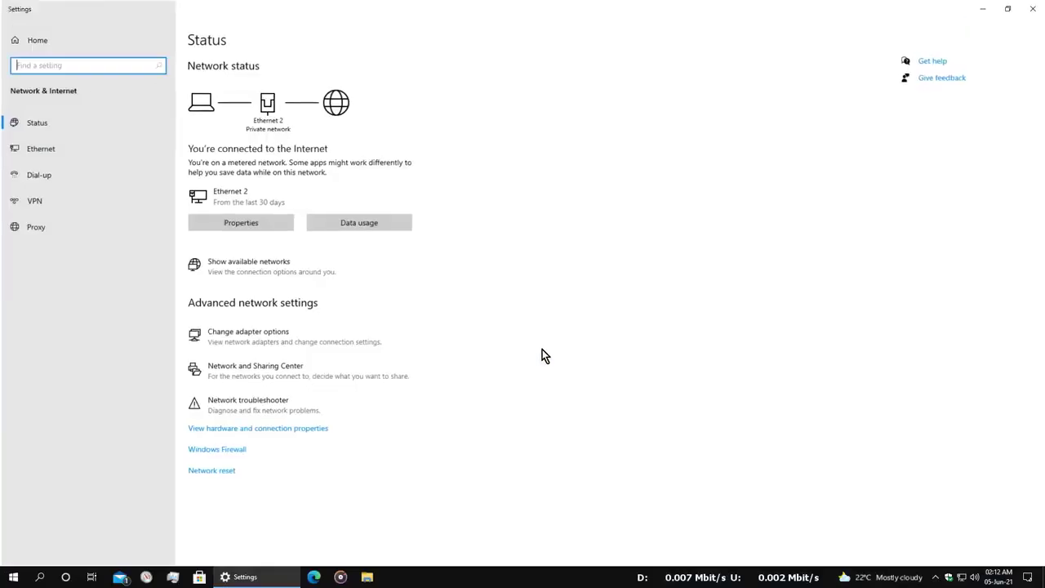
left_click(244, 358)
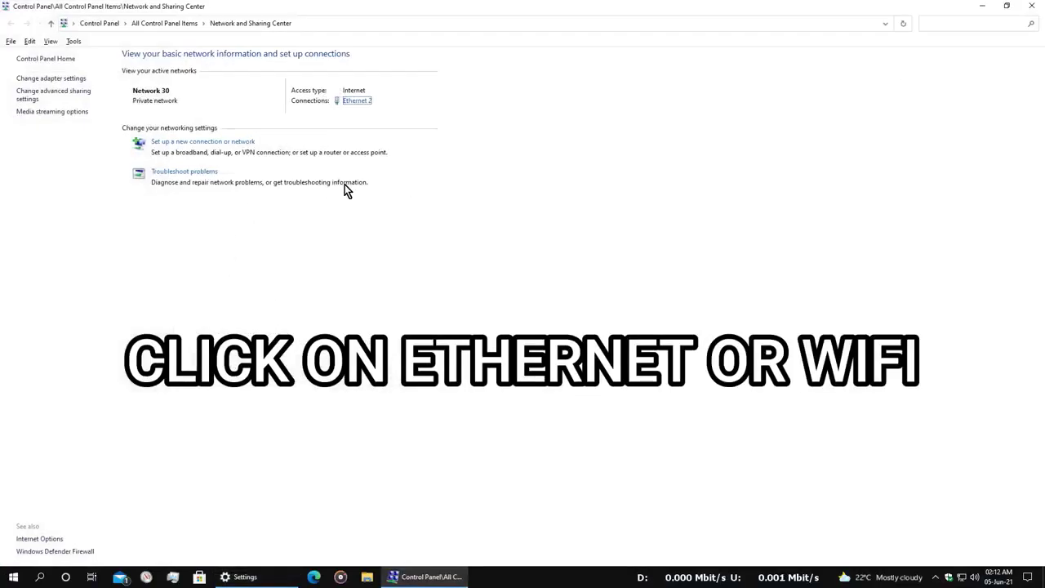
left_click(355, 101)
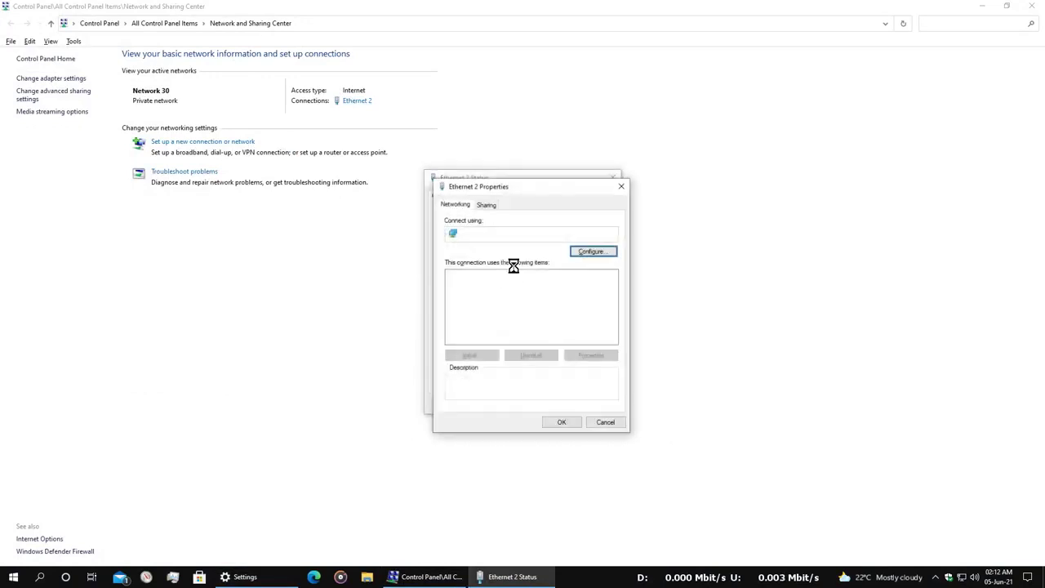
left_click(560, 293)
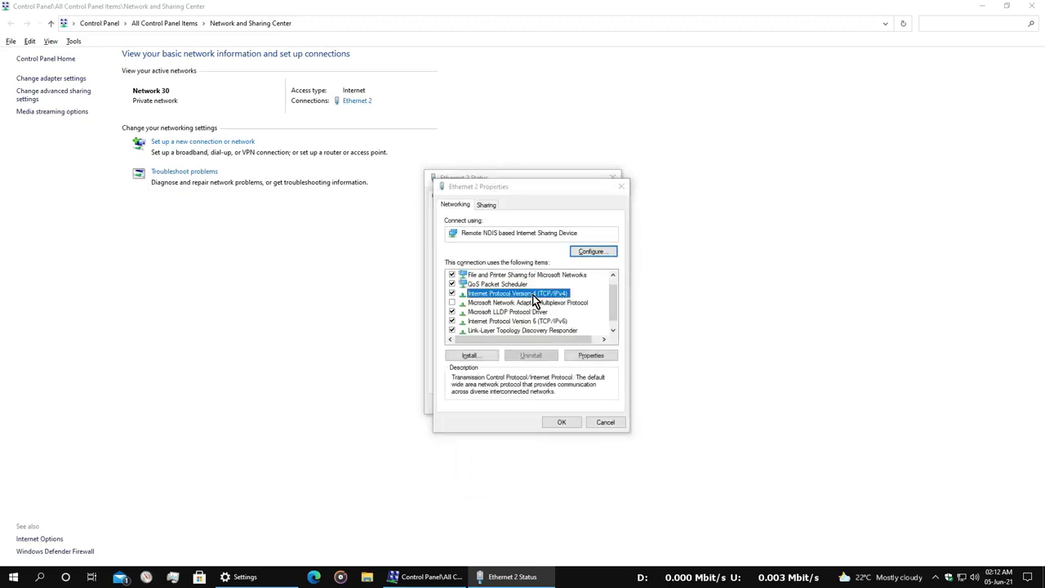
double_click(535, 296)
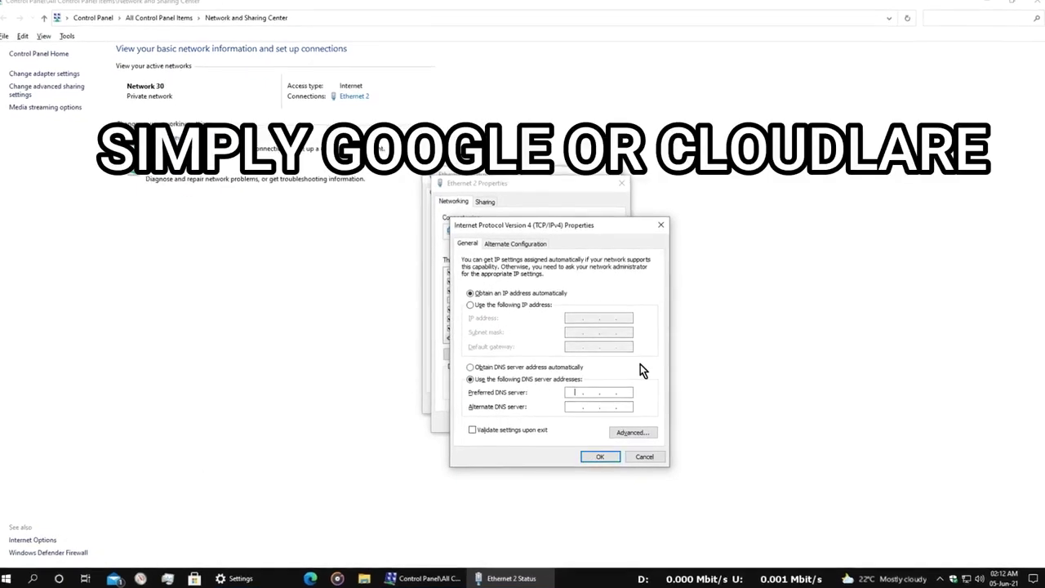
- Enter Google's DNS servers for the connection, 8.8.8.8 as preferred and 8.8.4.4 as alternate
left_click(575, 393)
type("8.8.")
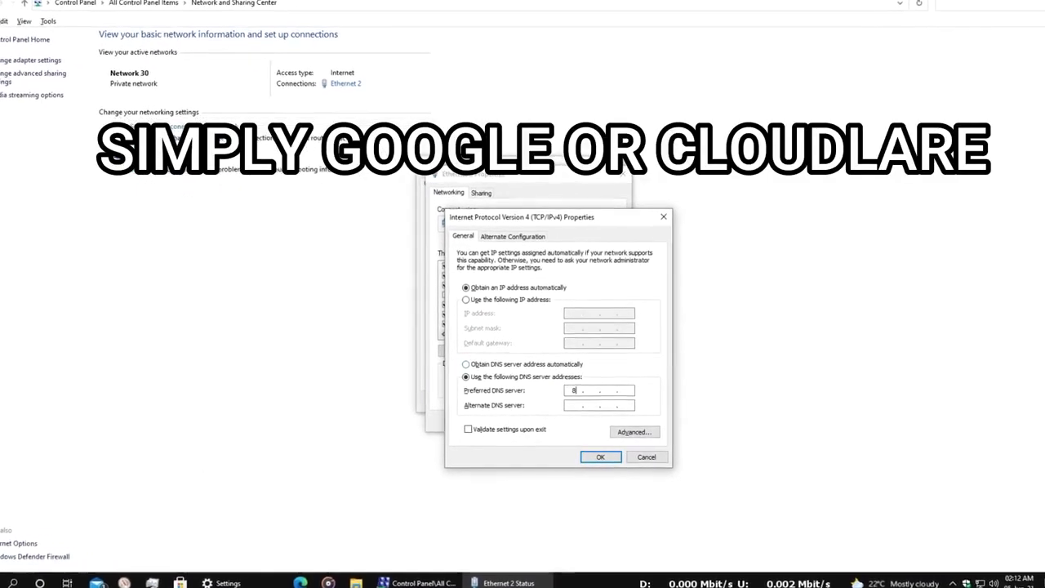
type("8.8")
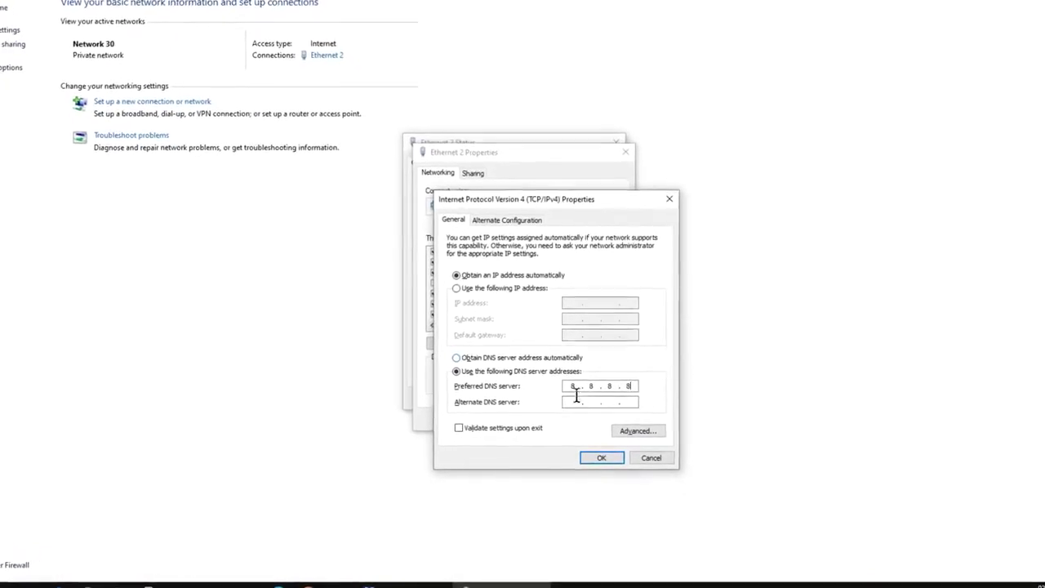
key("Tab")
type("8.8.4.4")
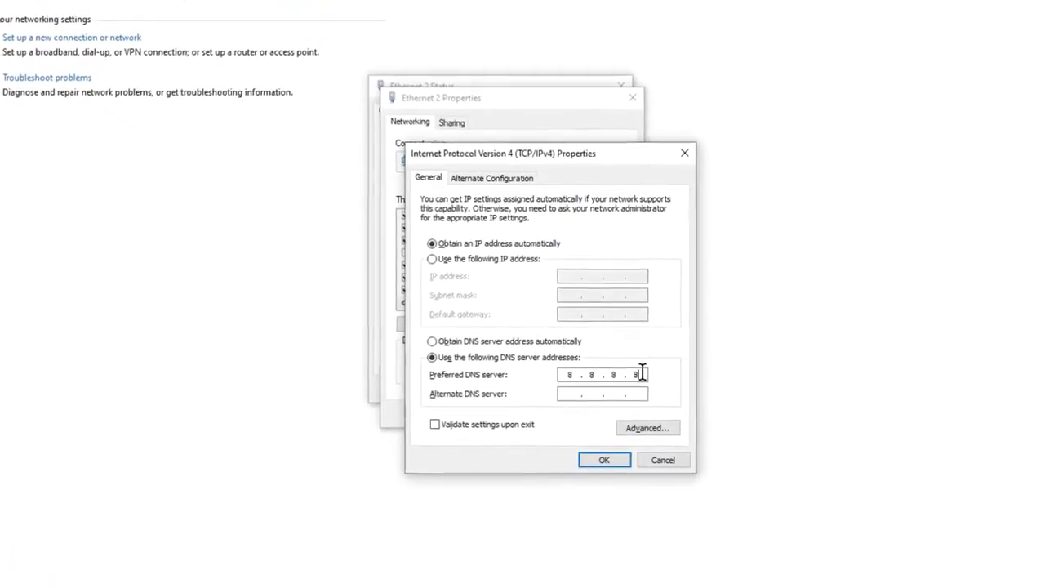
- Set the preferred DNS server to 1.1.1.1 and the alternate to 1.0.0.1, and confirm the IPv4 and Ethernet 2 properties
type("1.1.")
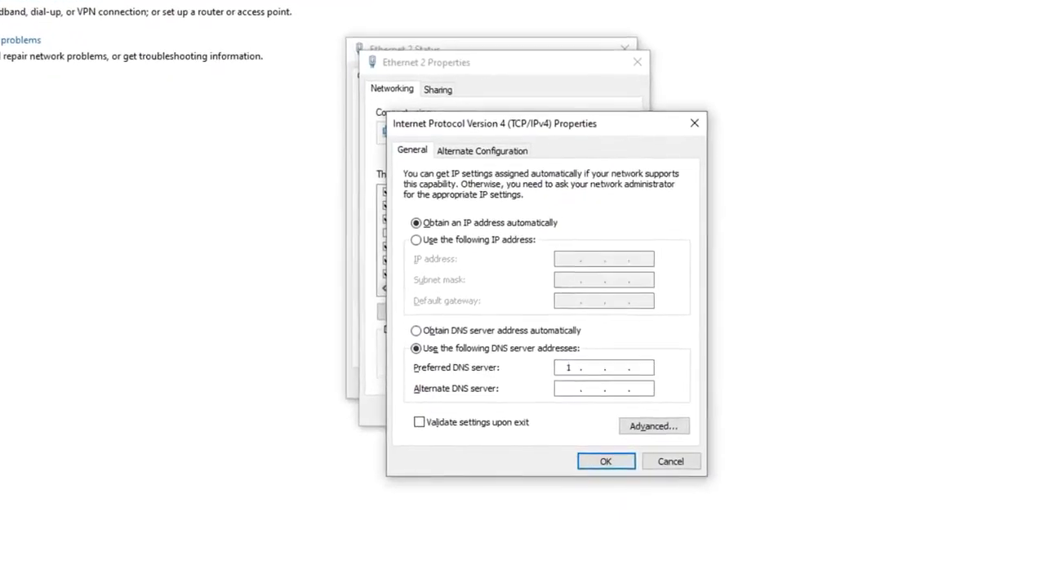
type("1.1")
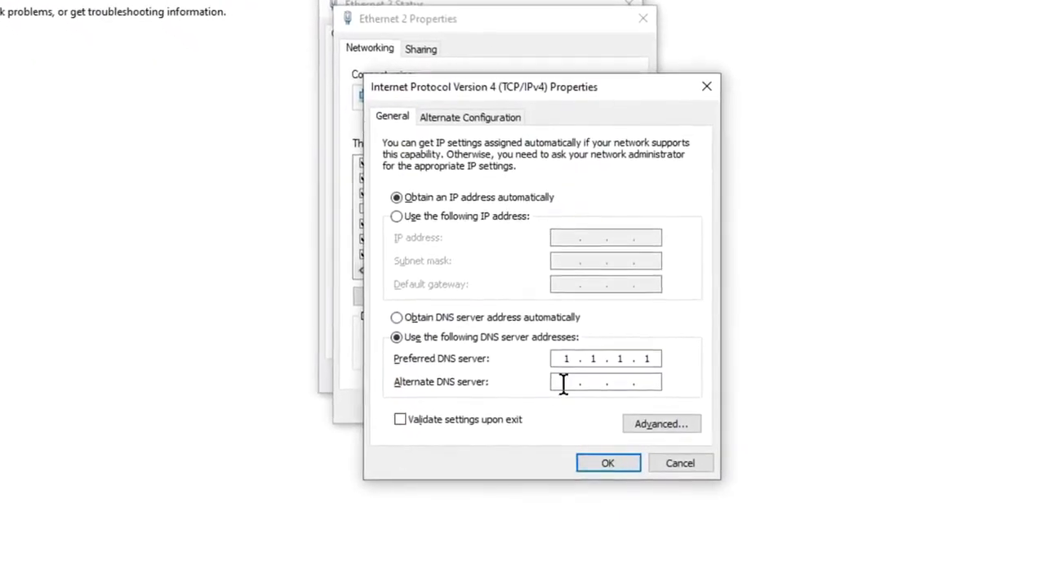
key("Tab")
type("1.0.0.1")
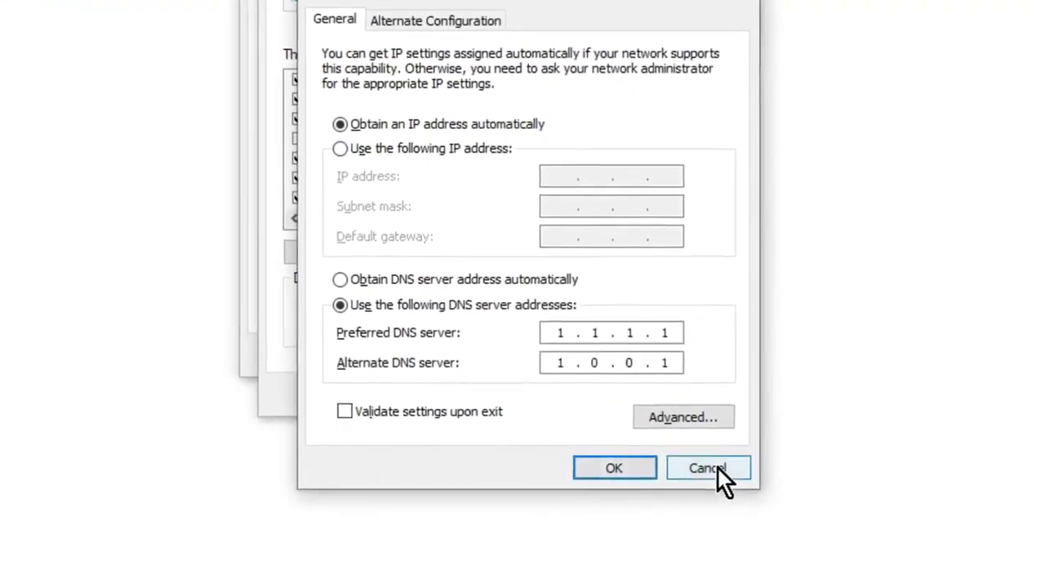
left_click(618, 472)
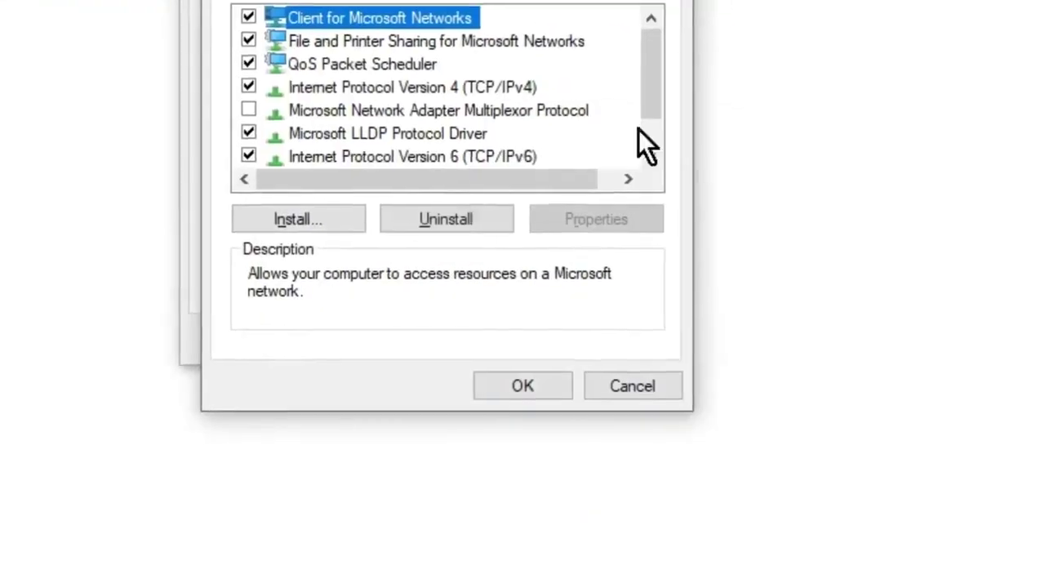
left_click(535, 380)
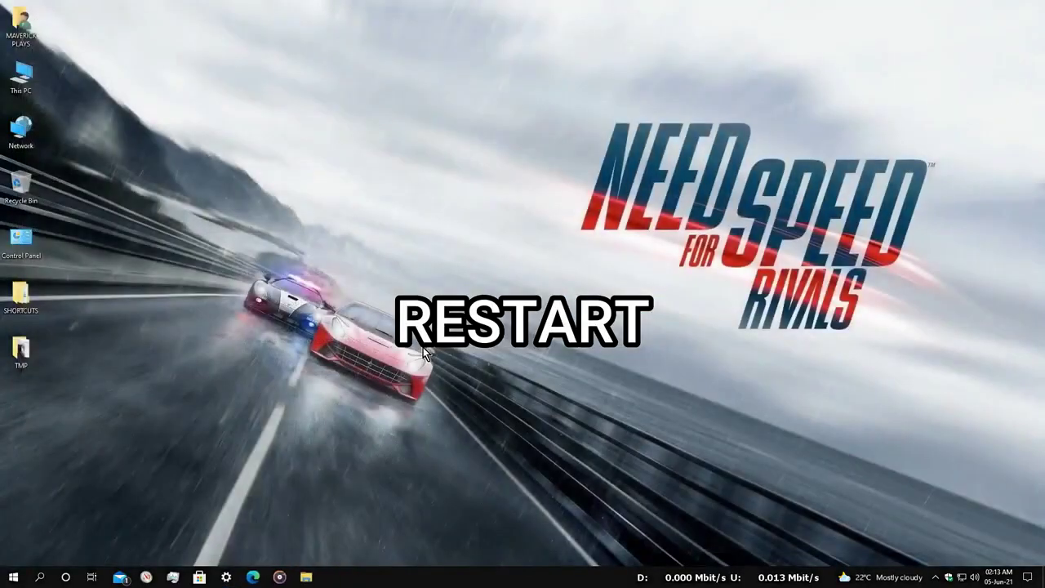
right_click(423, 347)
left_click(461, 393)
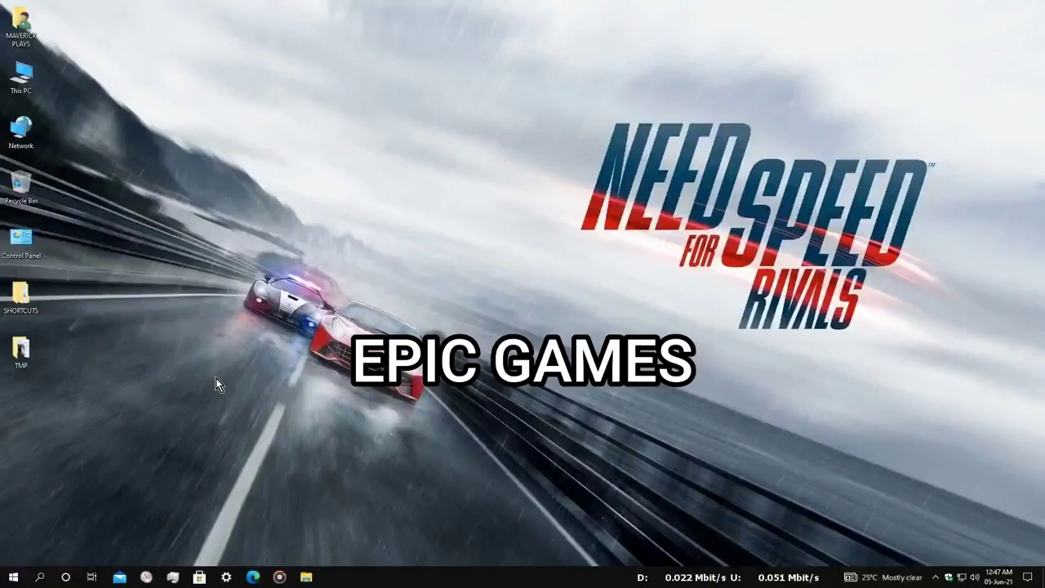
- Launch Epic Games Launcher from the GAPPS folder inside SHORTCUTS on the desktop and open the game library
double_click(20, 296)
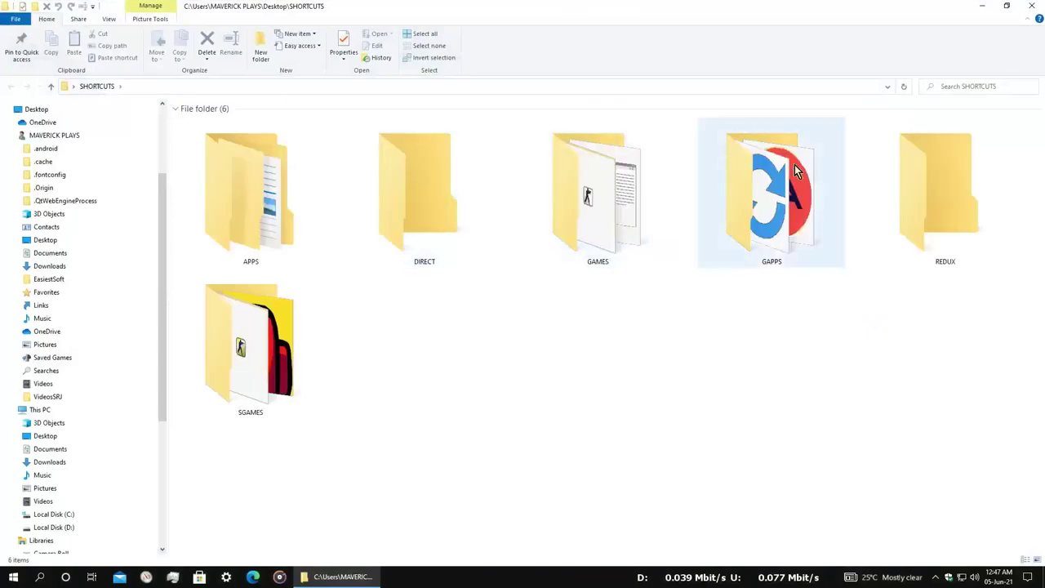
double_click(795, 164)
left_click(640, 173)
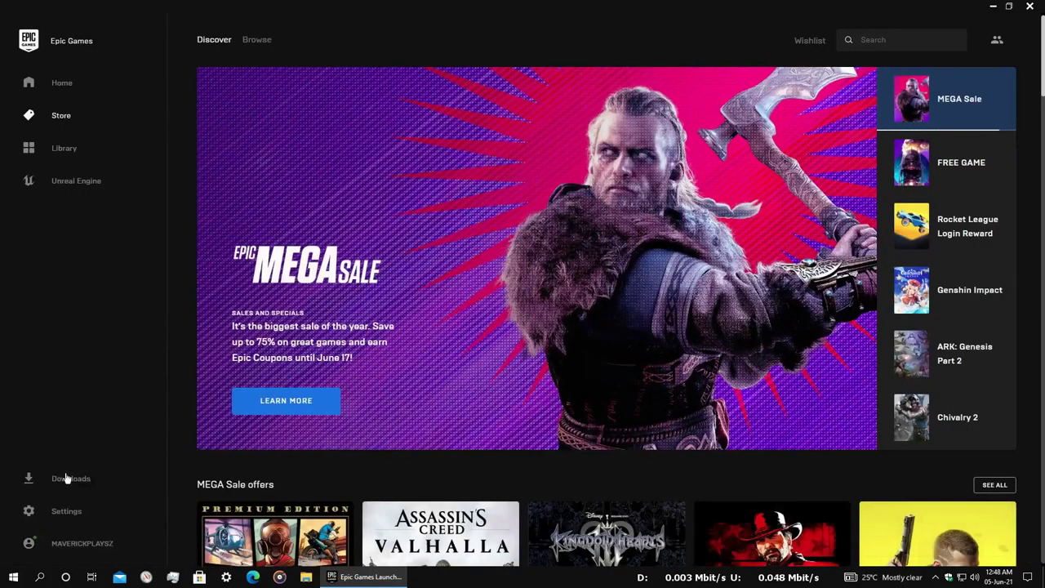
left_click(73, 156)
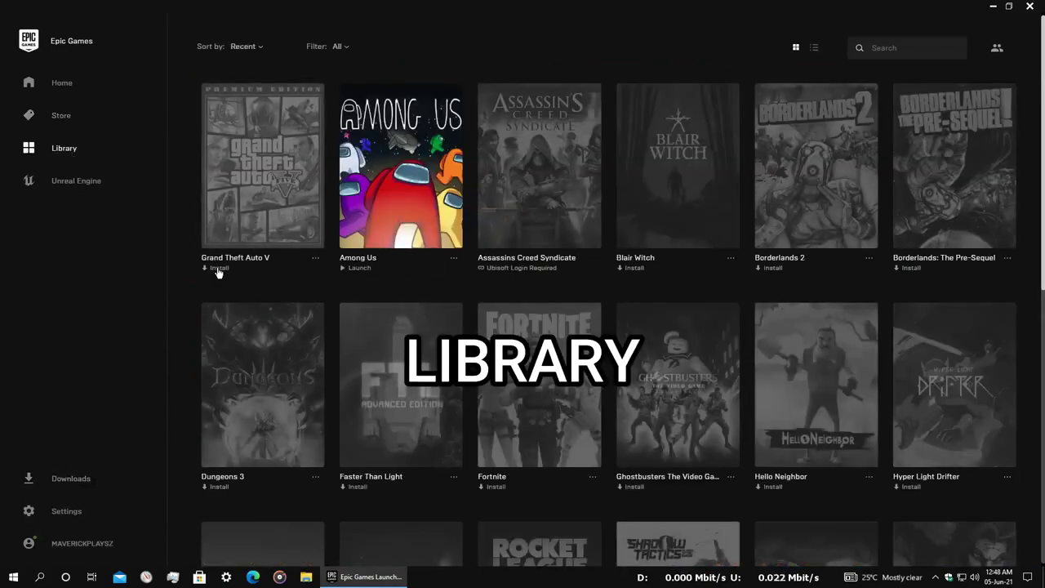
- Install Grand Theft Auto V in the GTA V folder on drive D with Auto-Update and Create Shortcut enabled, and show the download progress
left_click(316, 260)
left_click(316, 262)
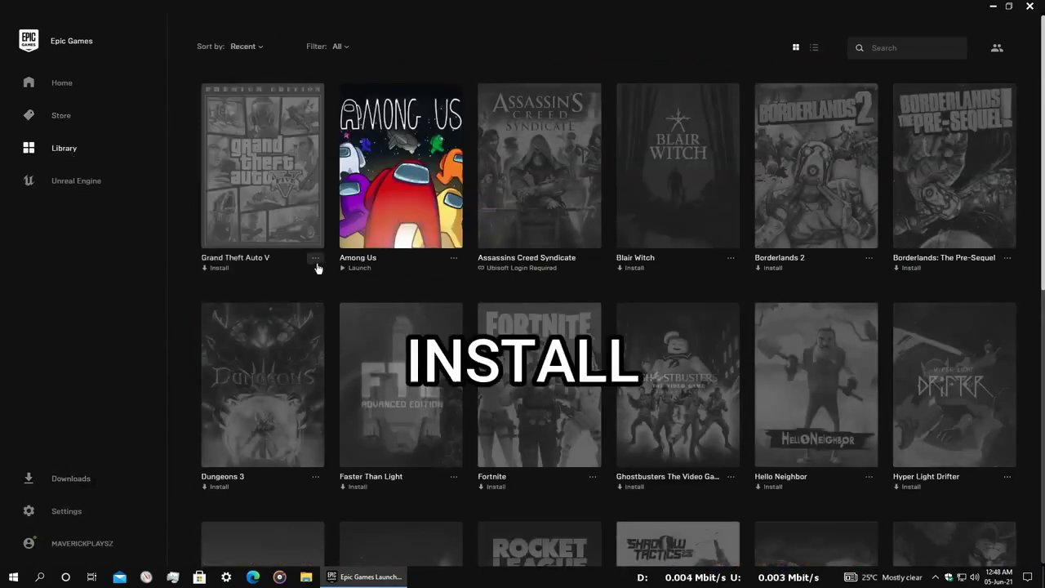
left_click(264, 221)
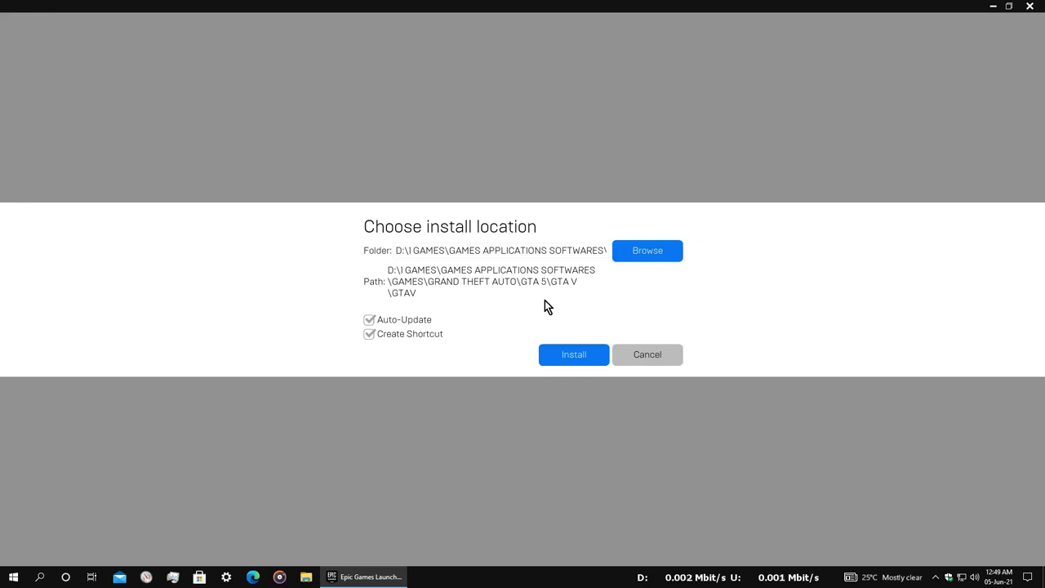
left_click(574, 357)
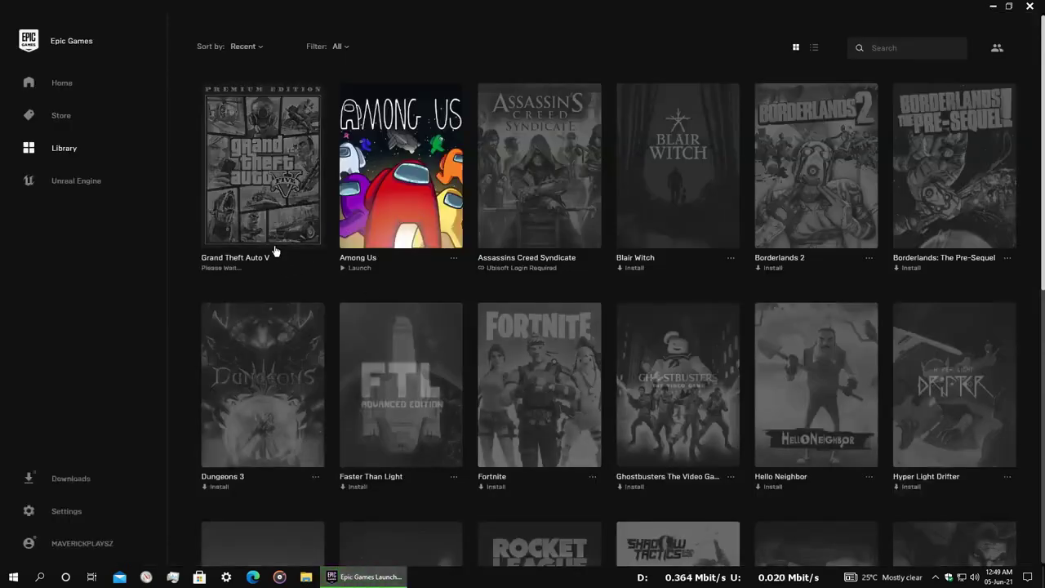
left_click(72, 485)
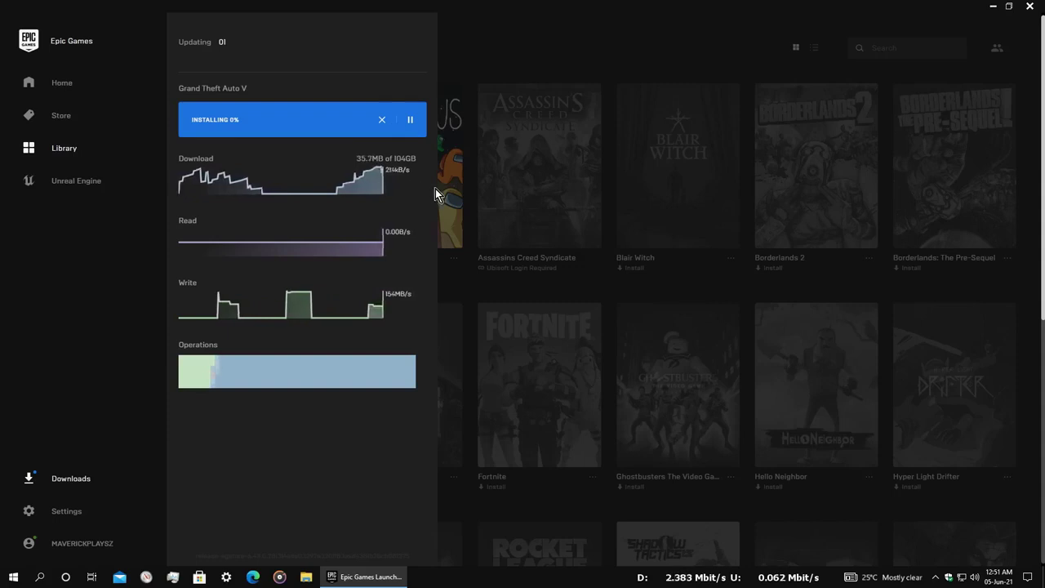
mouse_move(940, 543)
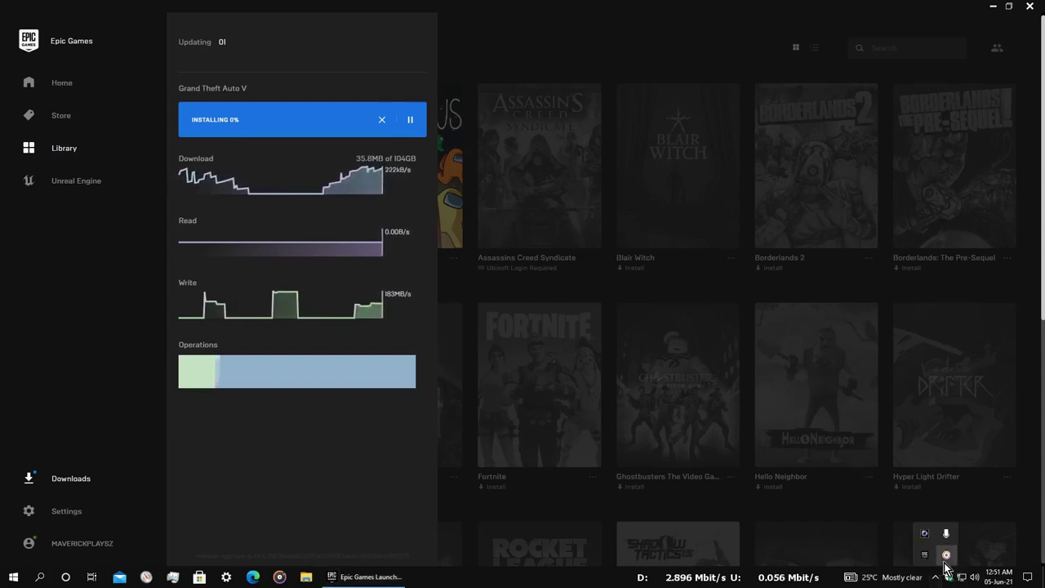